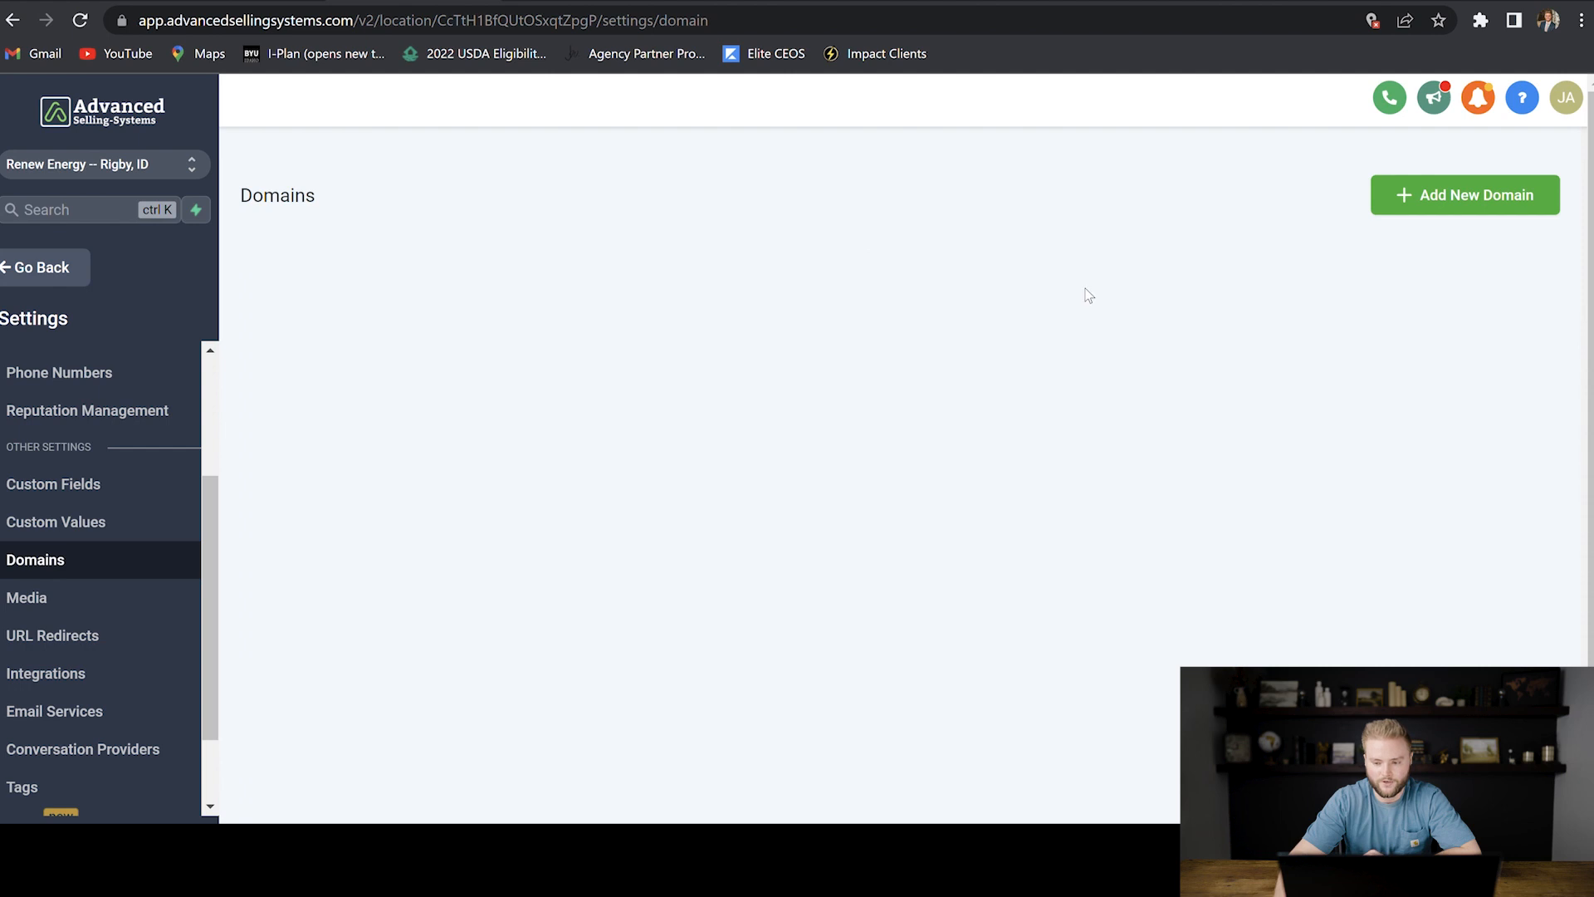
Begin adding the domain renewenergycorp.com and copy the required A record address 34.68.234.4.
left_click(1492, 195)
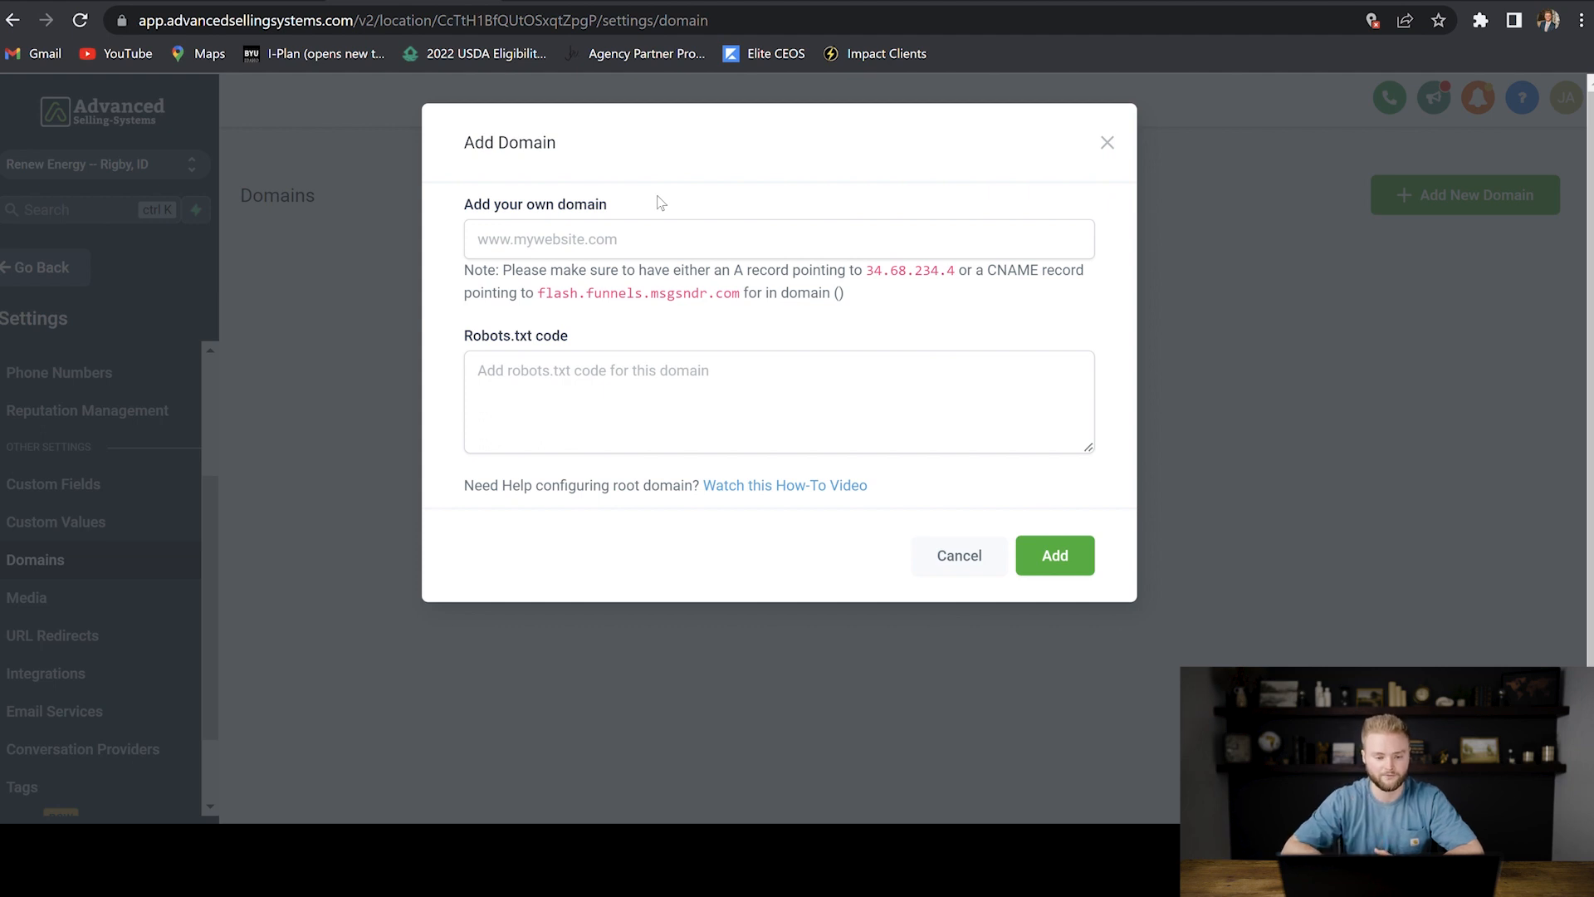
left_click(653, 240)
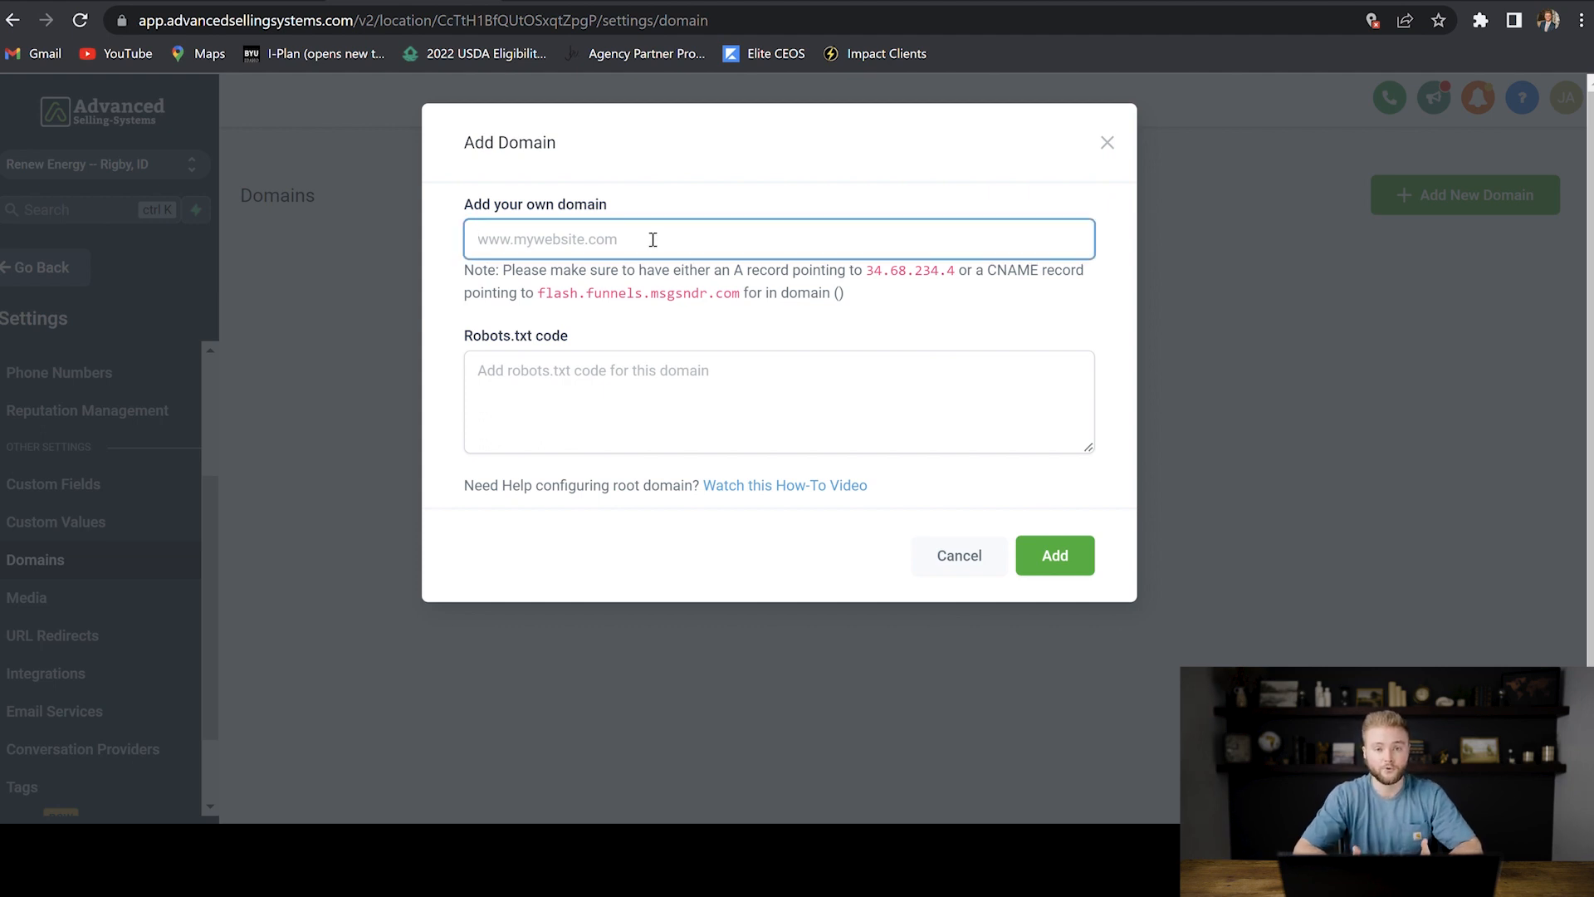
type("renewenergycorp.com")
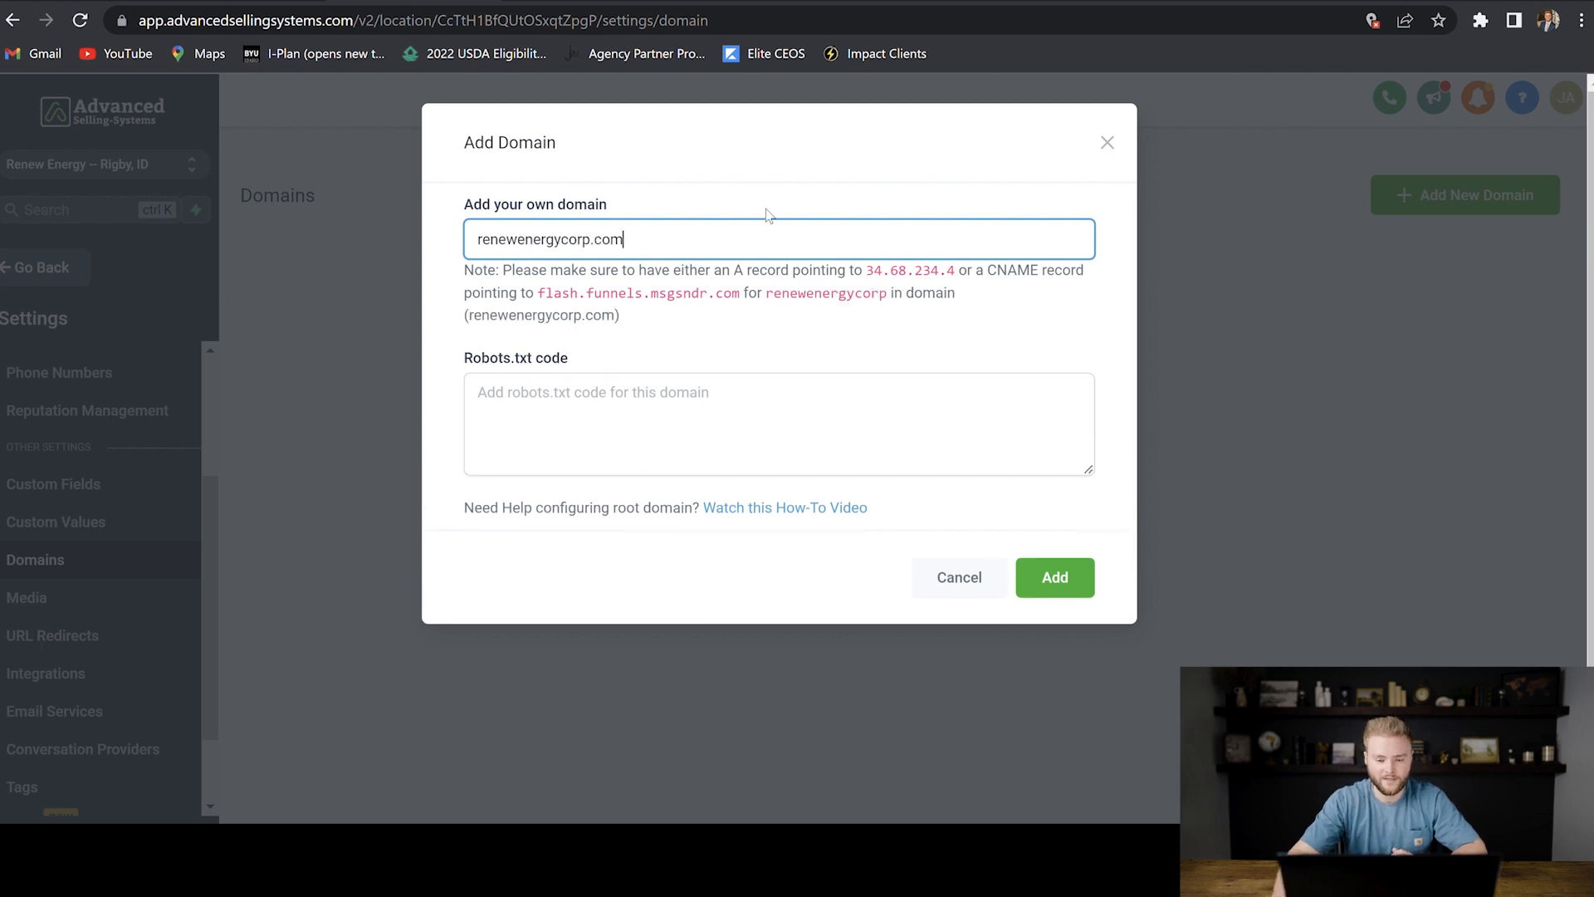
left_click_drag(868, 281, 960, 281)
key("ctrl+c")
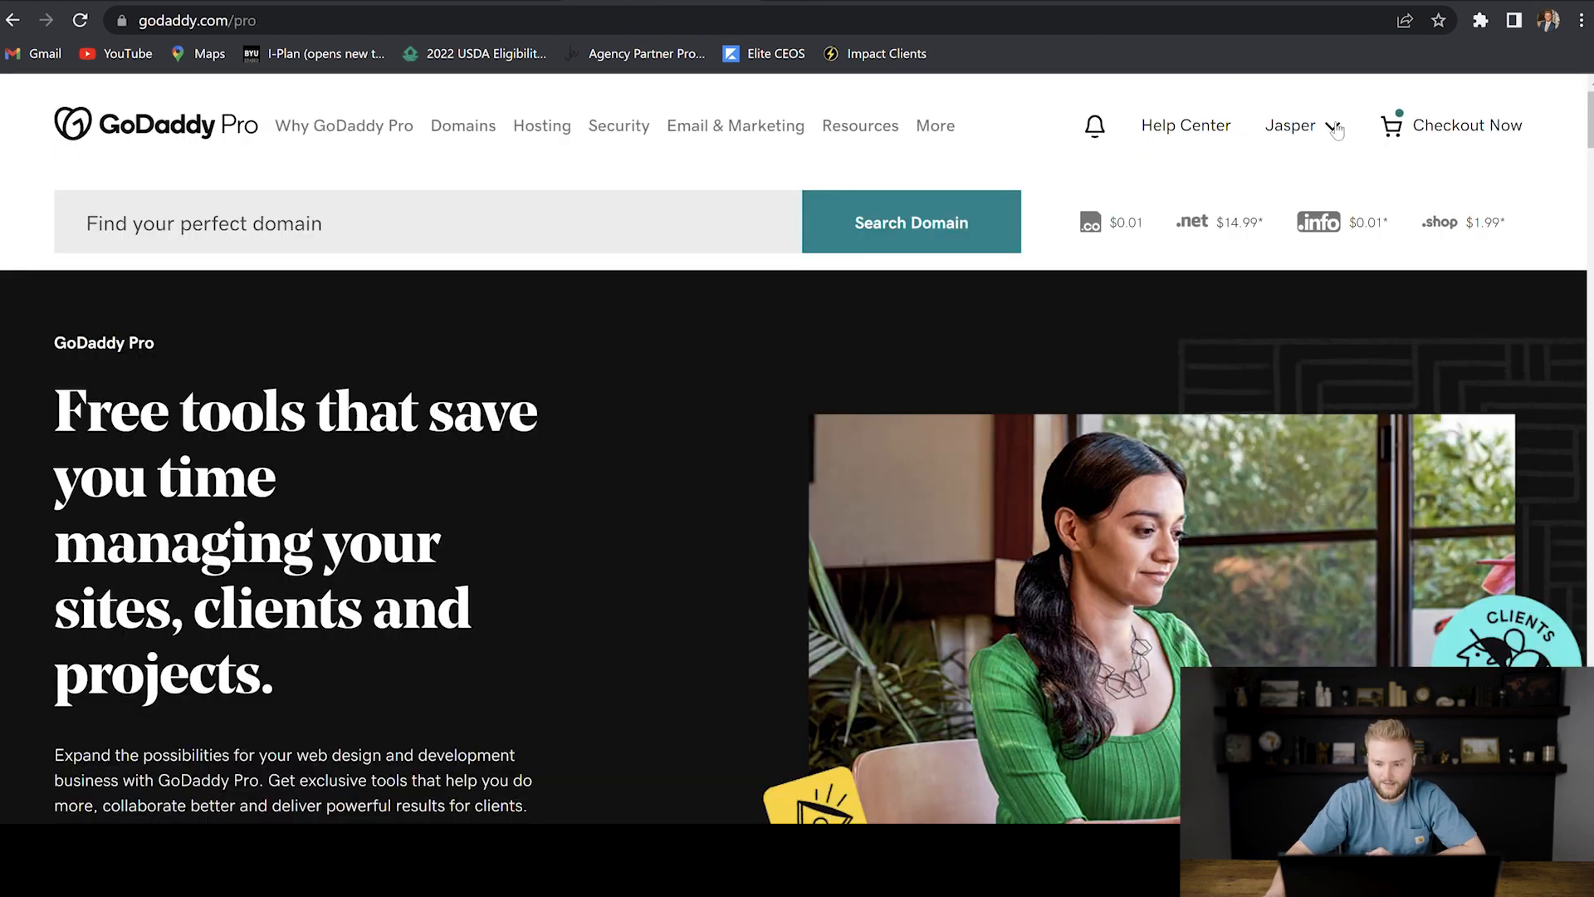
In GoDaddy, go to the account's products and open the DNS records for renewenergycorp.com.
left_click(1333, 128)
left_click(1071, 371)
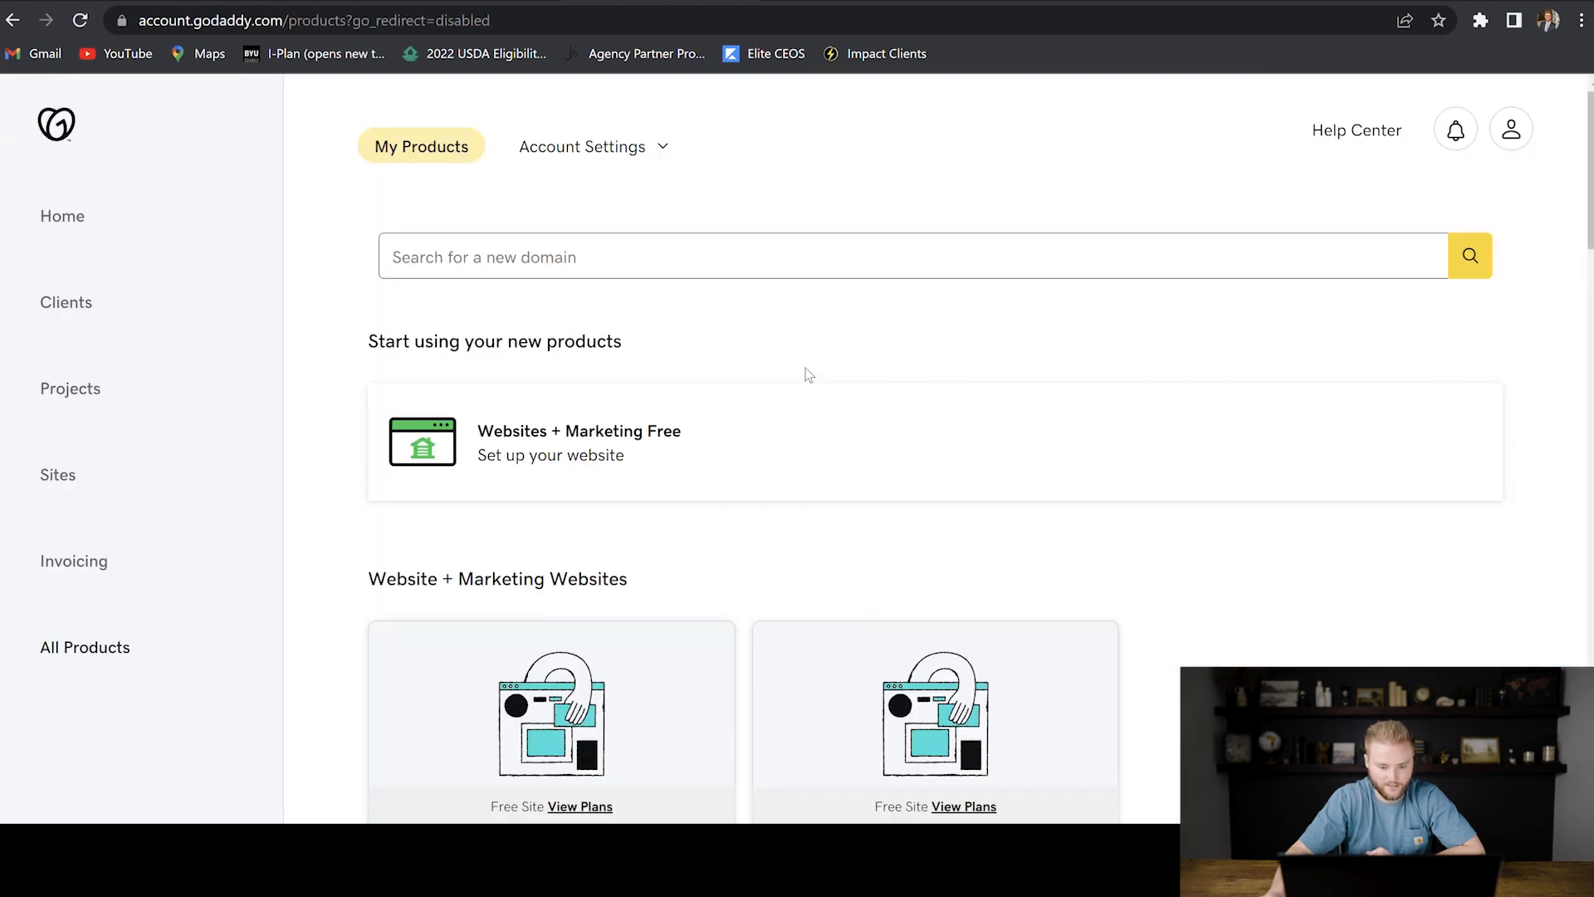
scroll(802, 365, "down", 10)
scroll(806, 366, "down", 11)
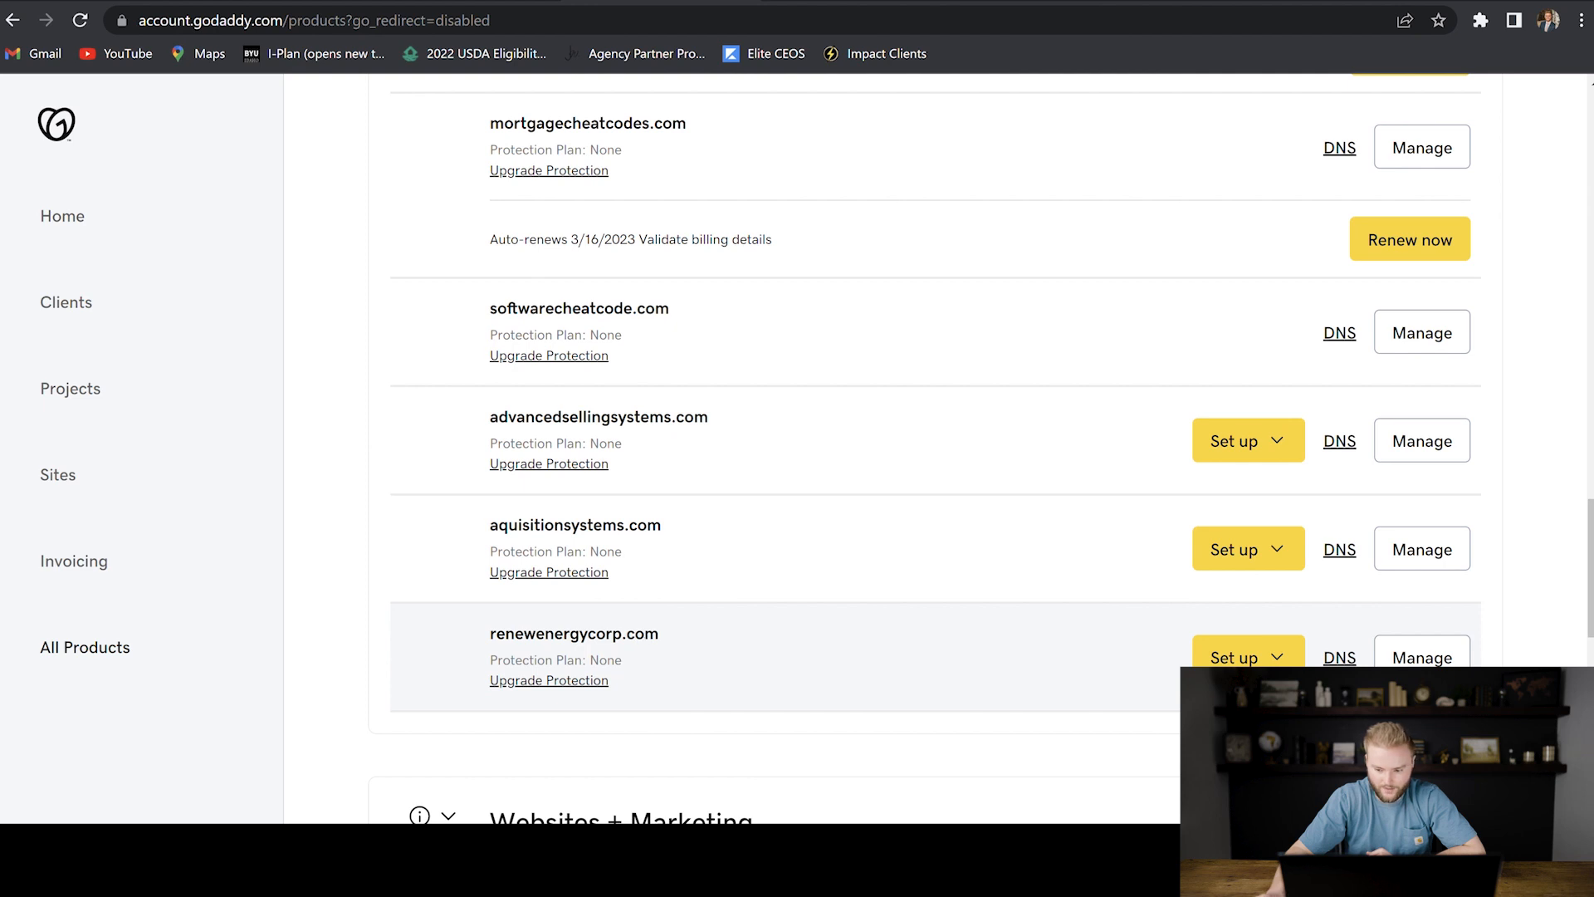
left_click(1340, 657)
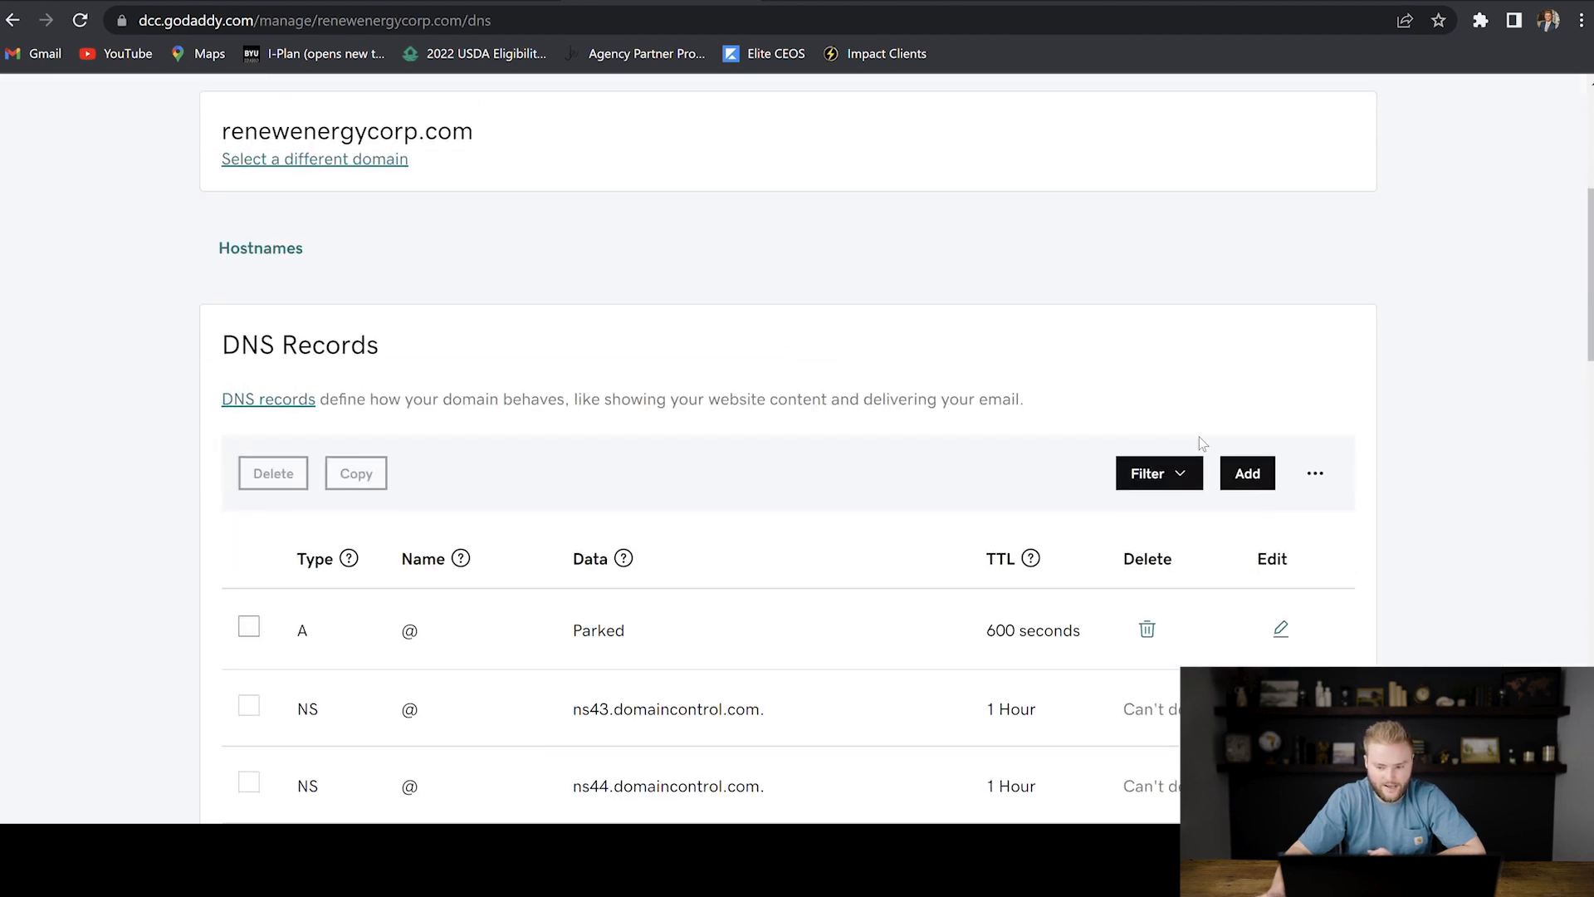
Add an A record named @ with value 34.68.234.4 and a TTL of 1/2 Hour, and dismiss the notification.
left_click(1262, 475)
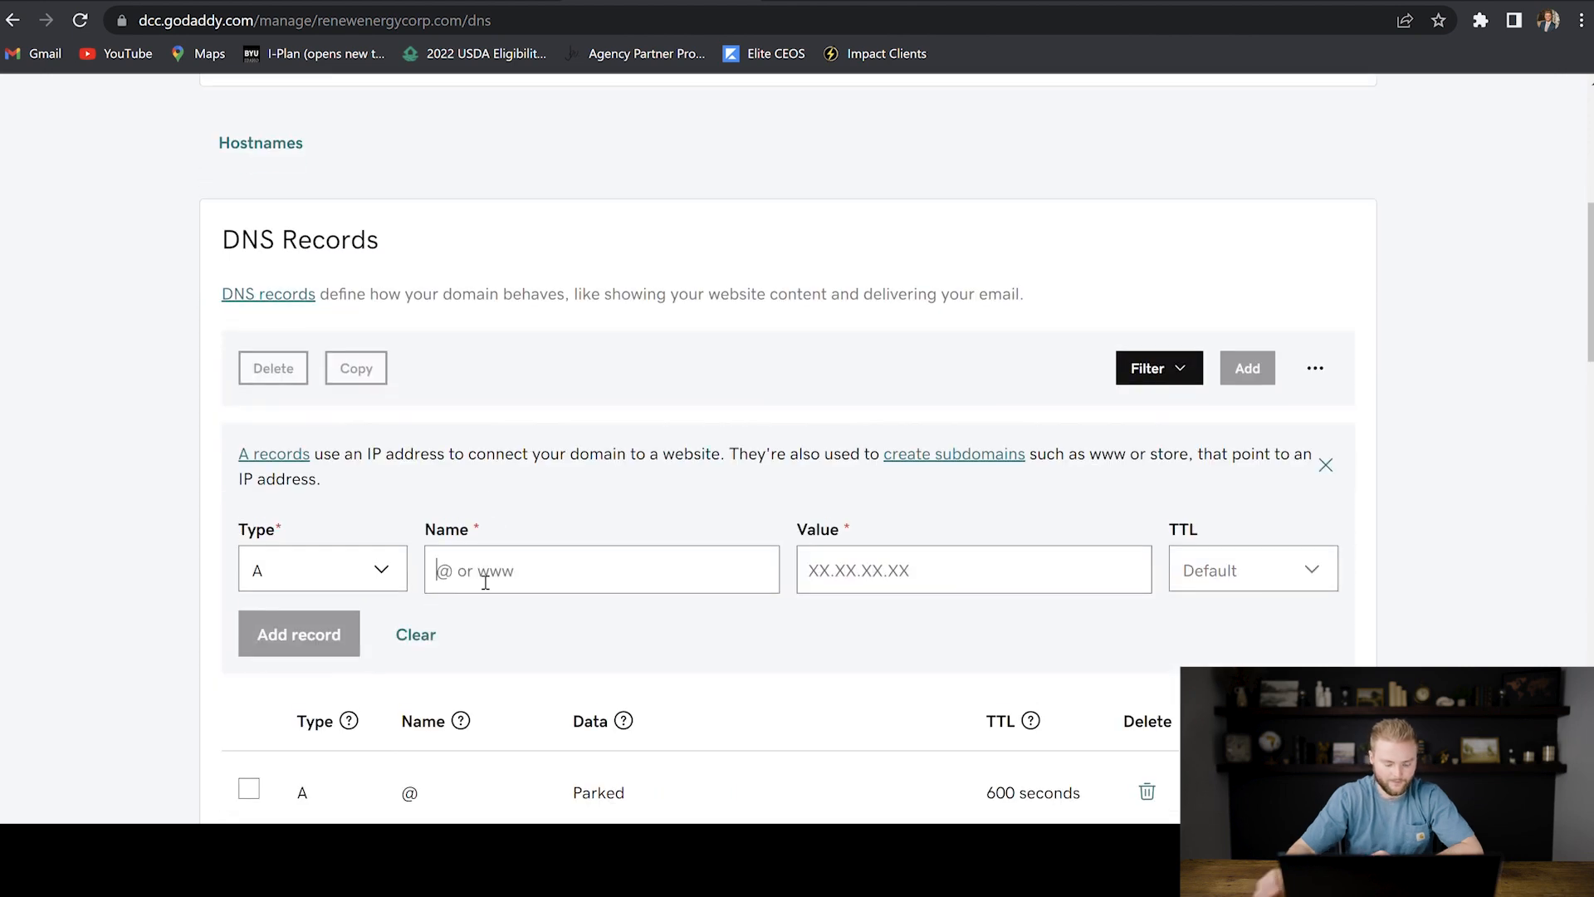
type("@")
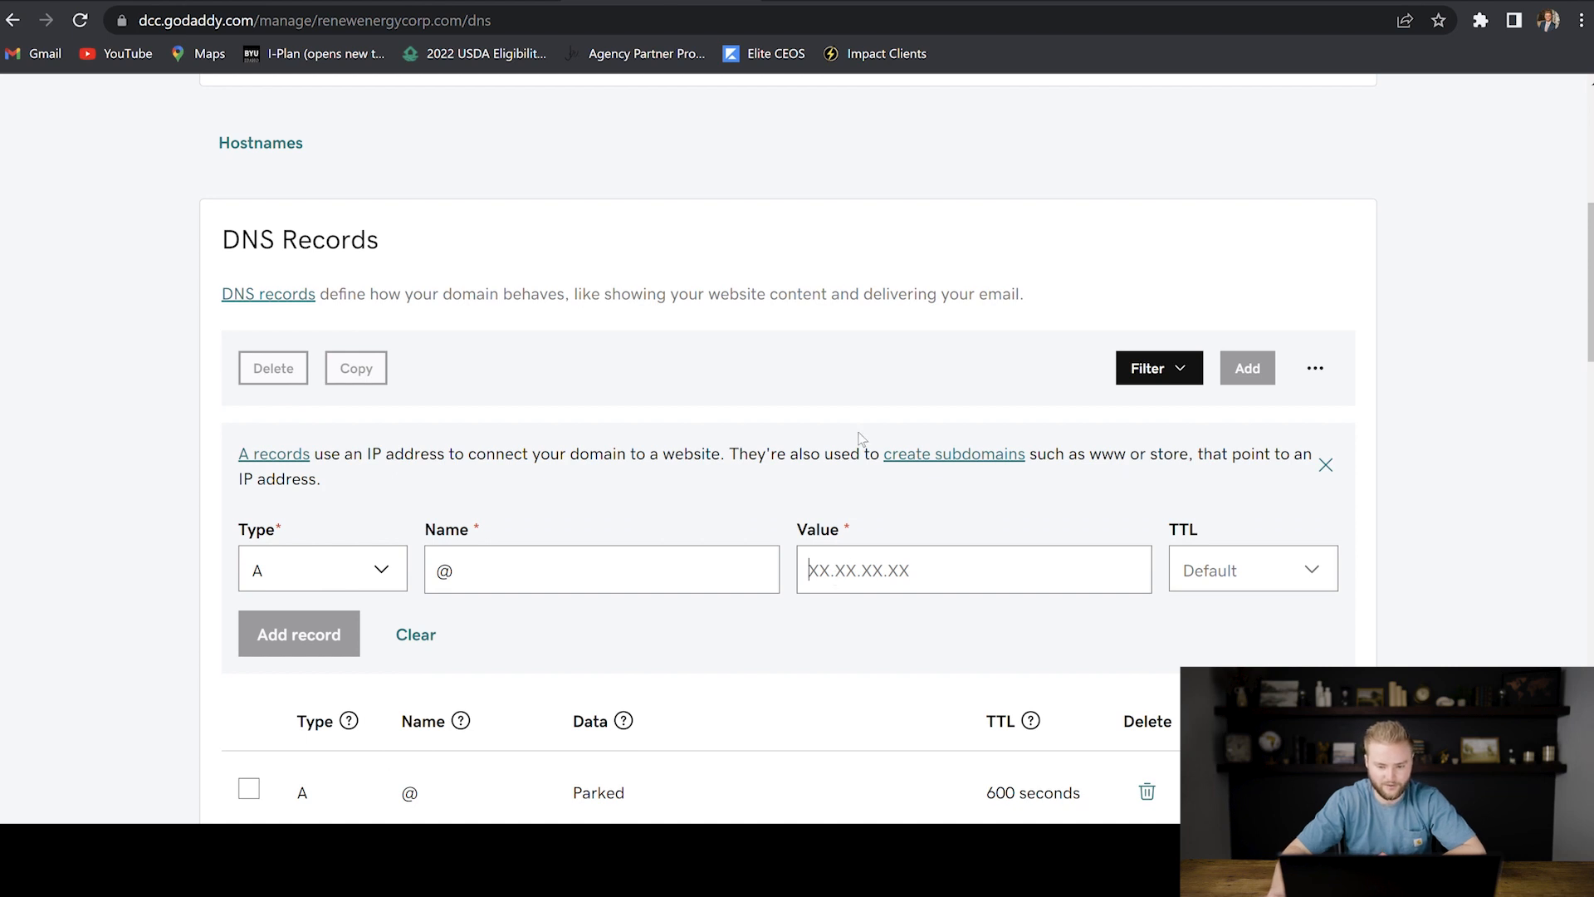
key("ctrl+v")
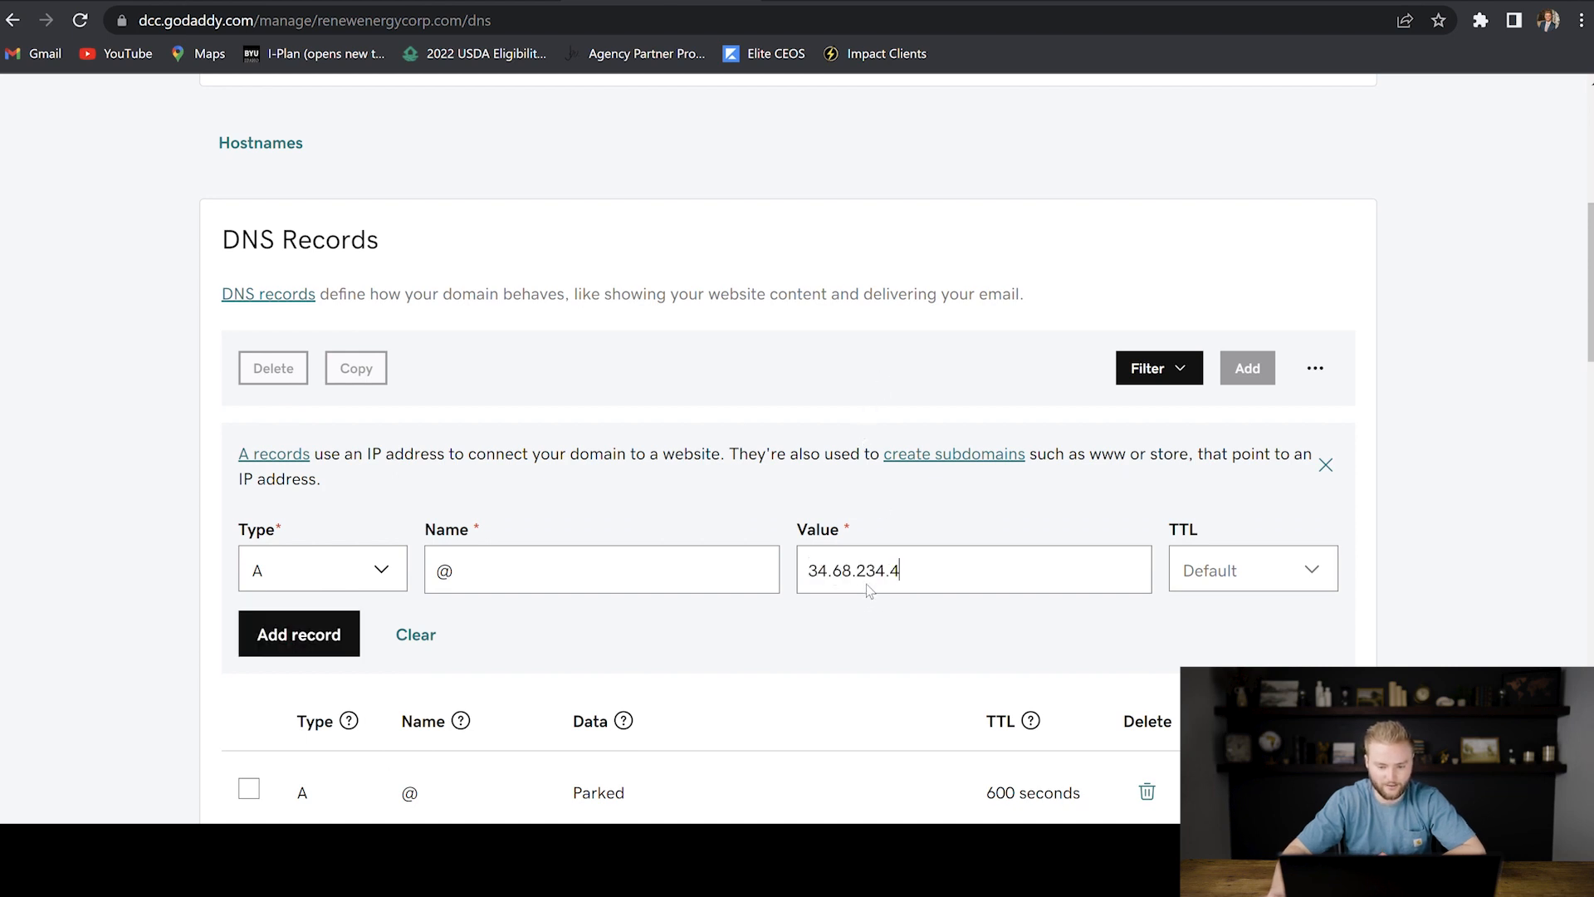
left_click(1242, 581)
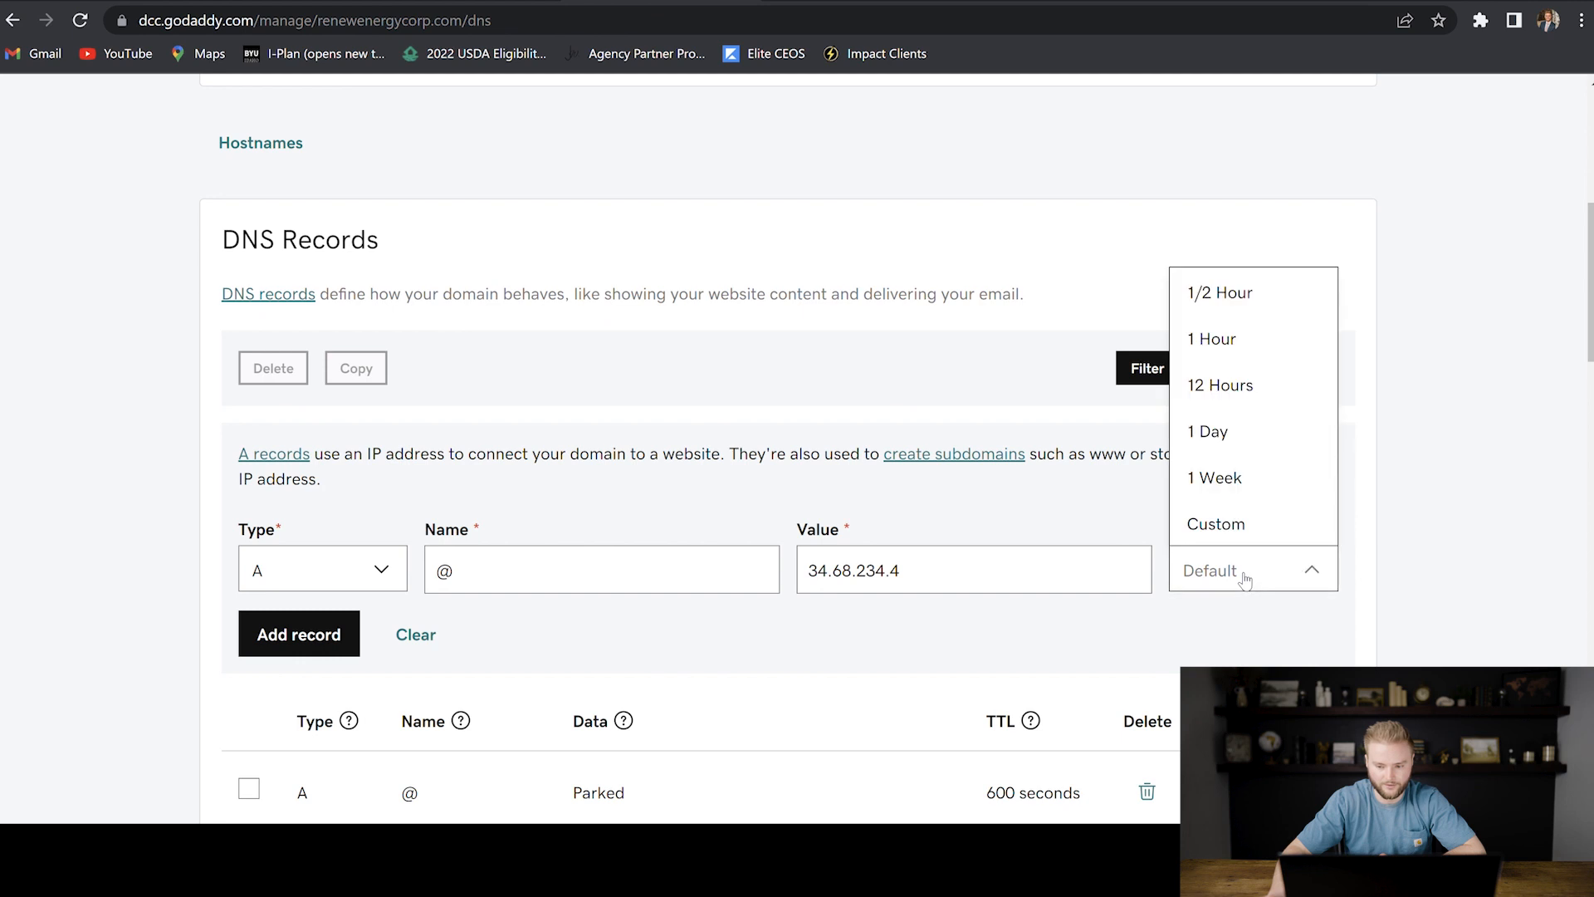
left_click(1227, 300)
left_click(302, 637)
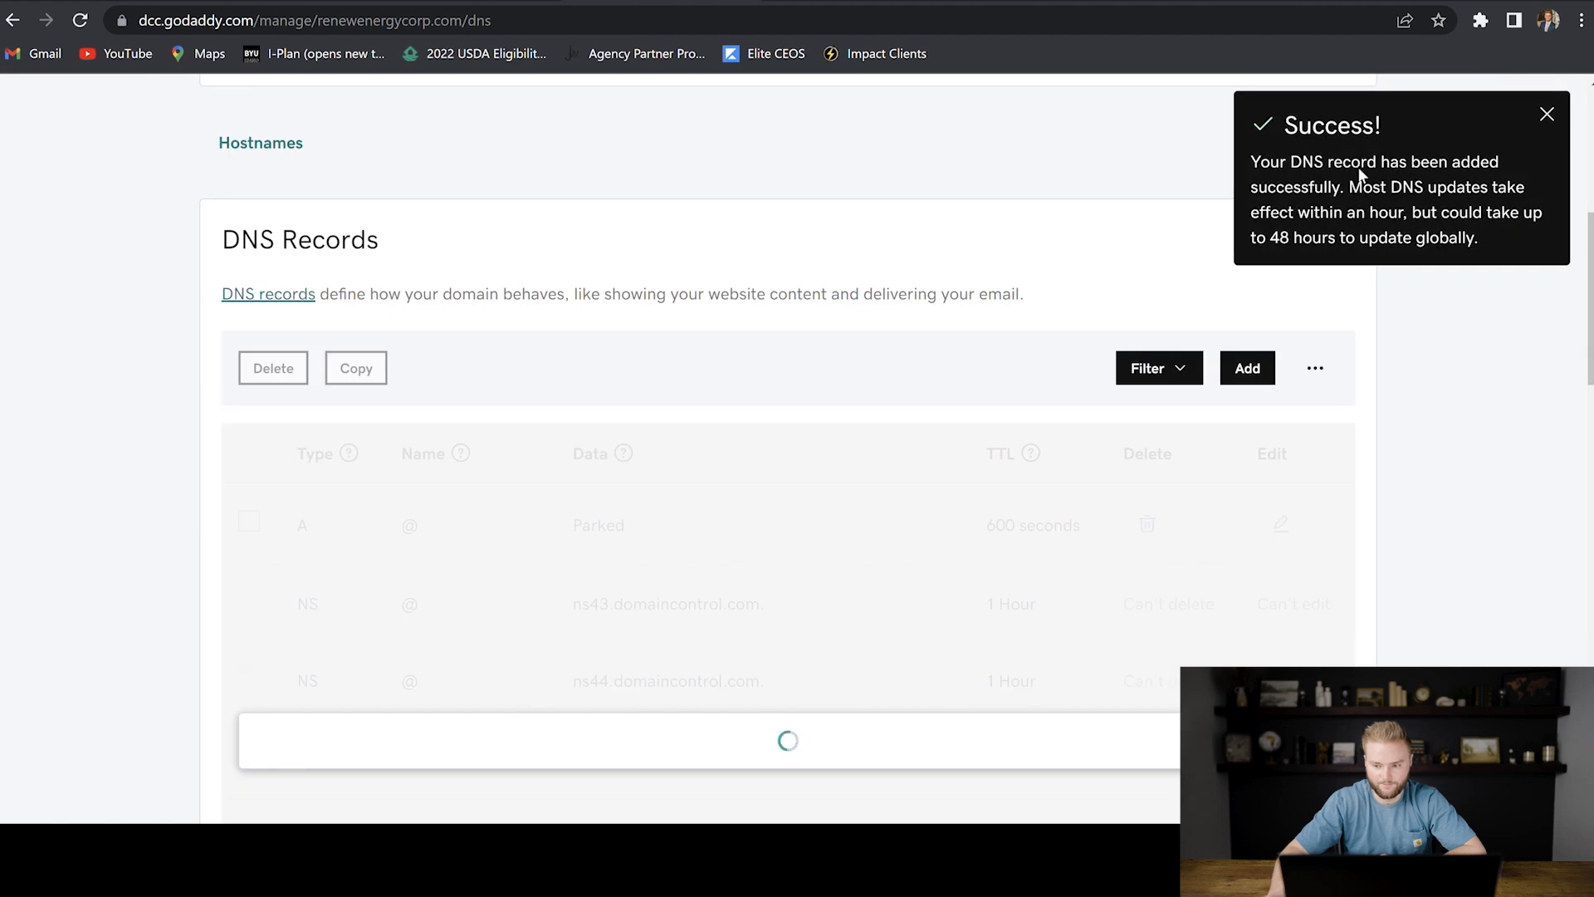
left_click(1548, 116)
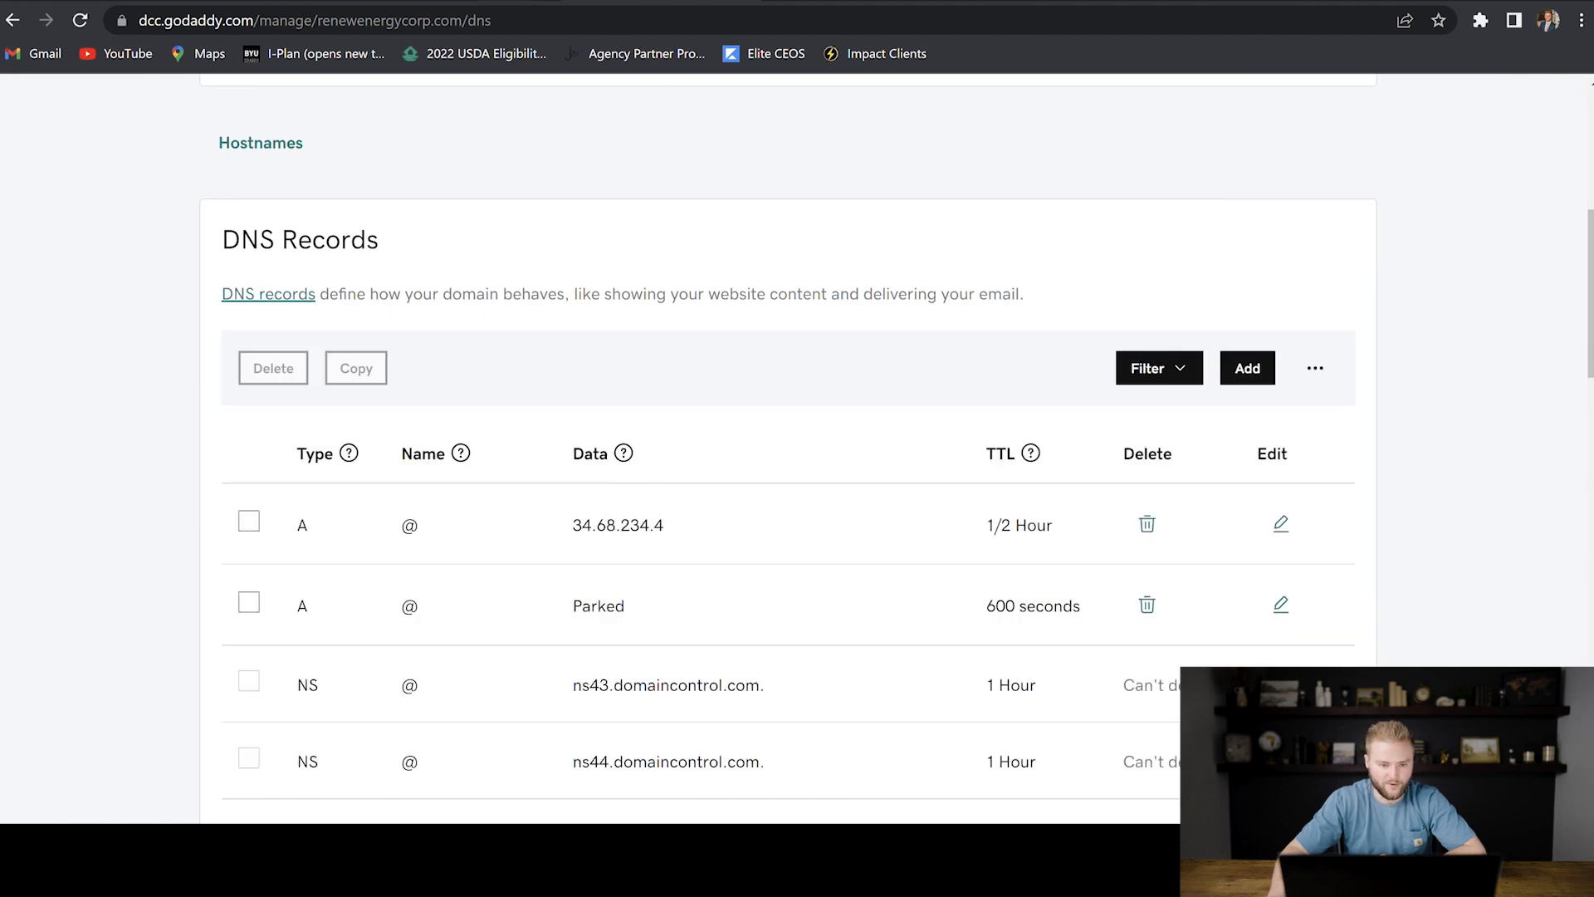
Return to Advanced Selling-Systems, submit the renewenergycorp.com domain and skip linking it to a funnel.
left_click(482, 2)
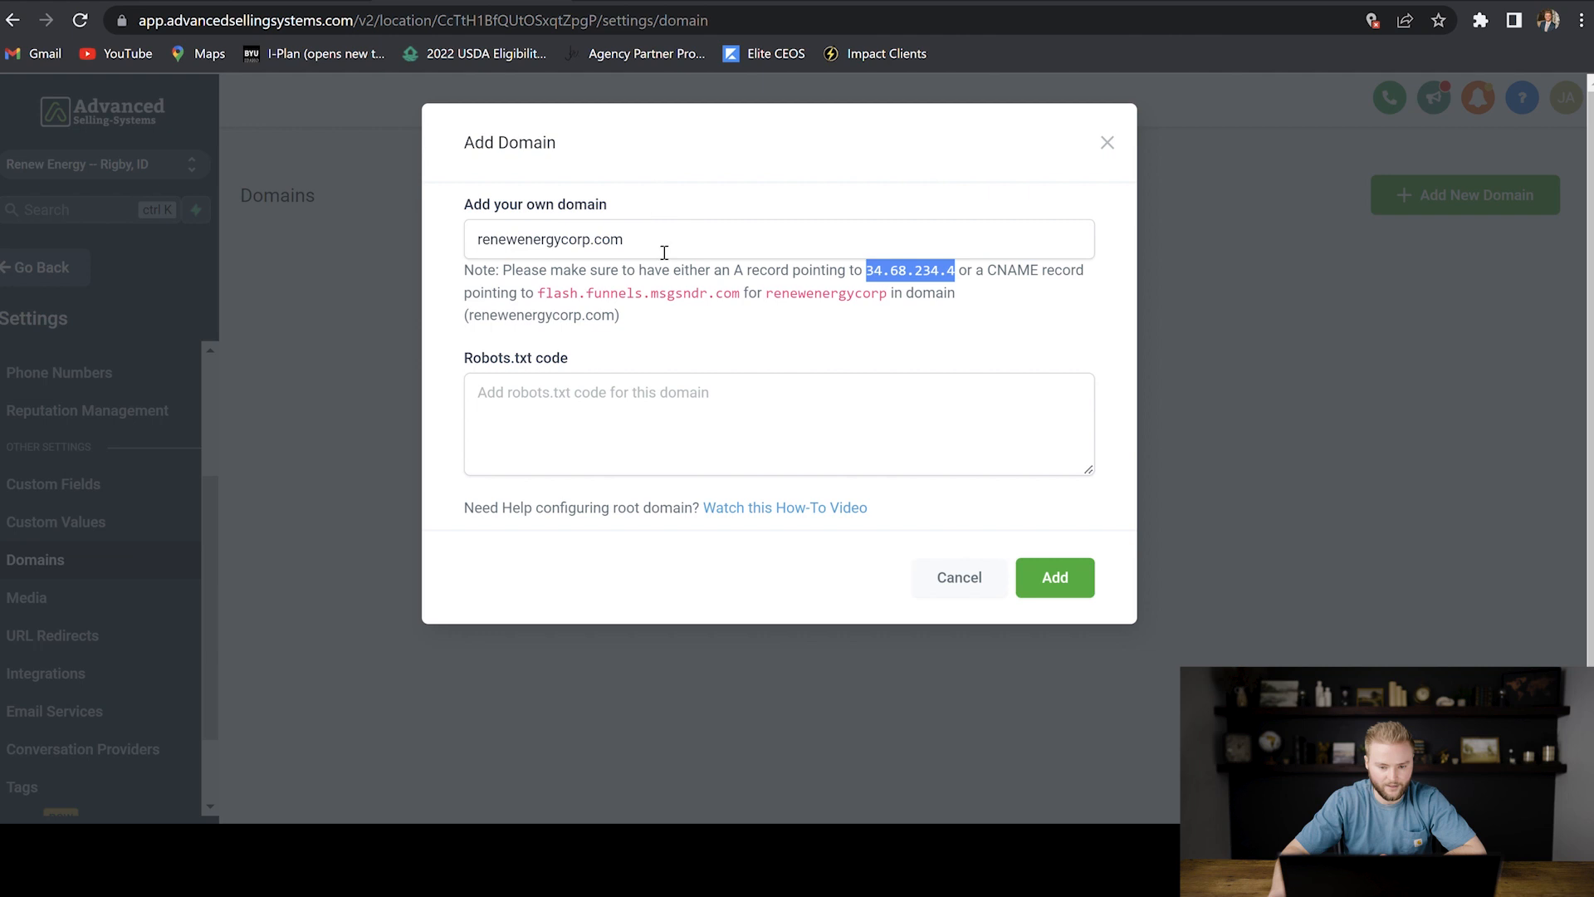
left_click(1069, 578)
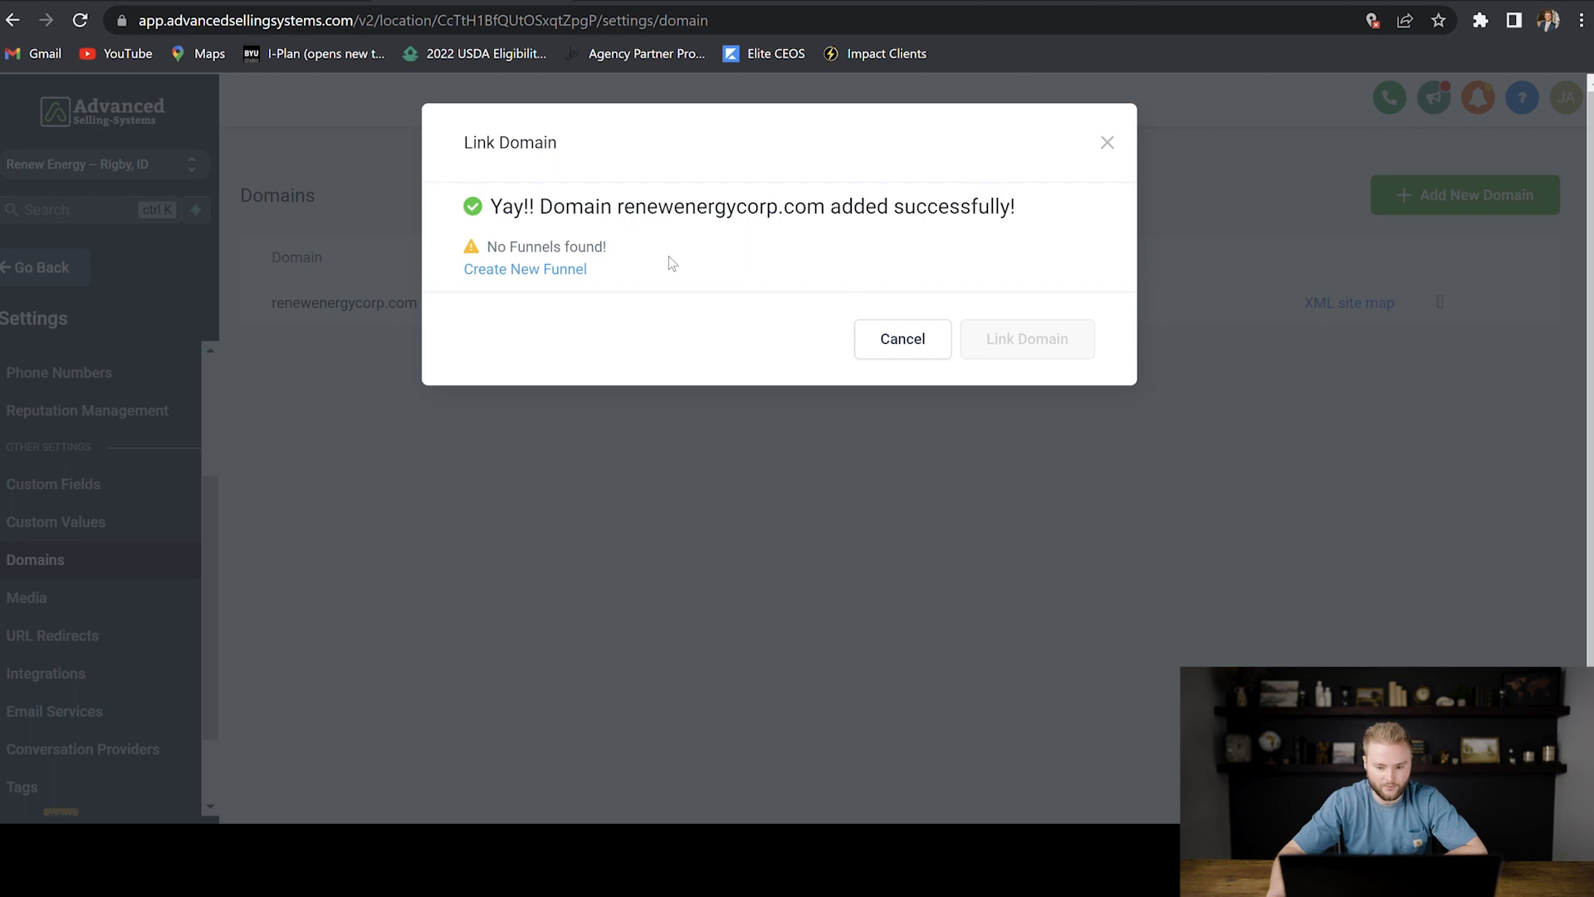
left_click(946, 345)
left_click(1487, 196)
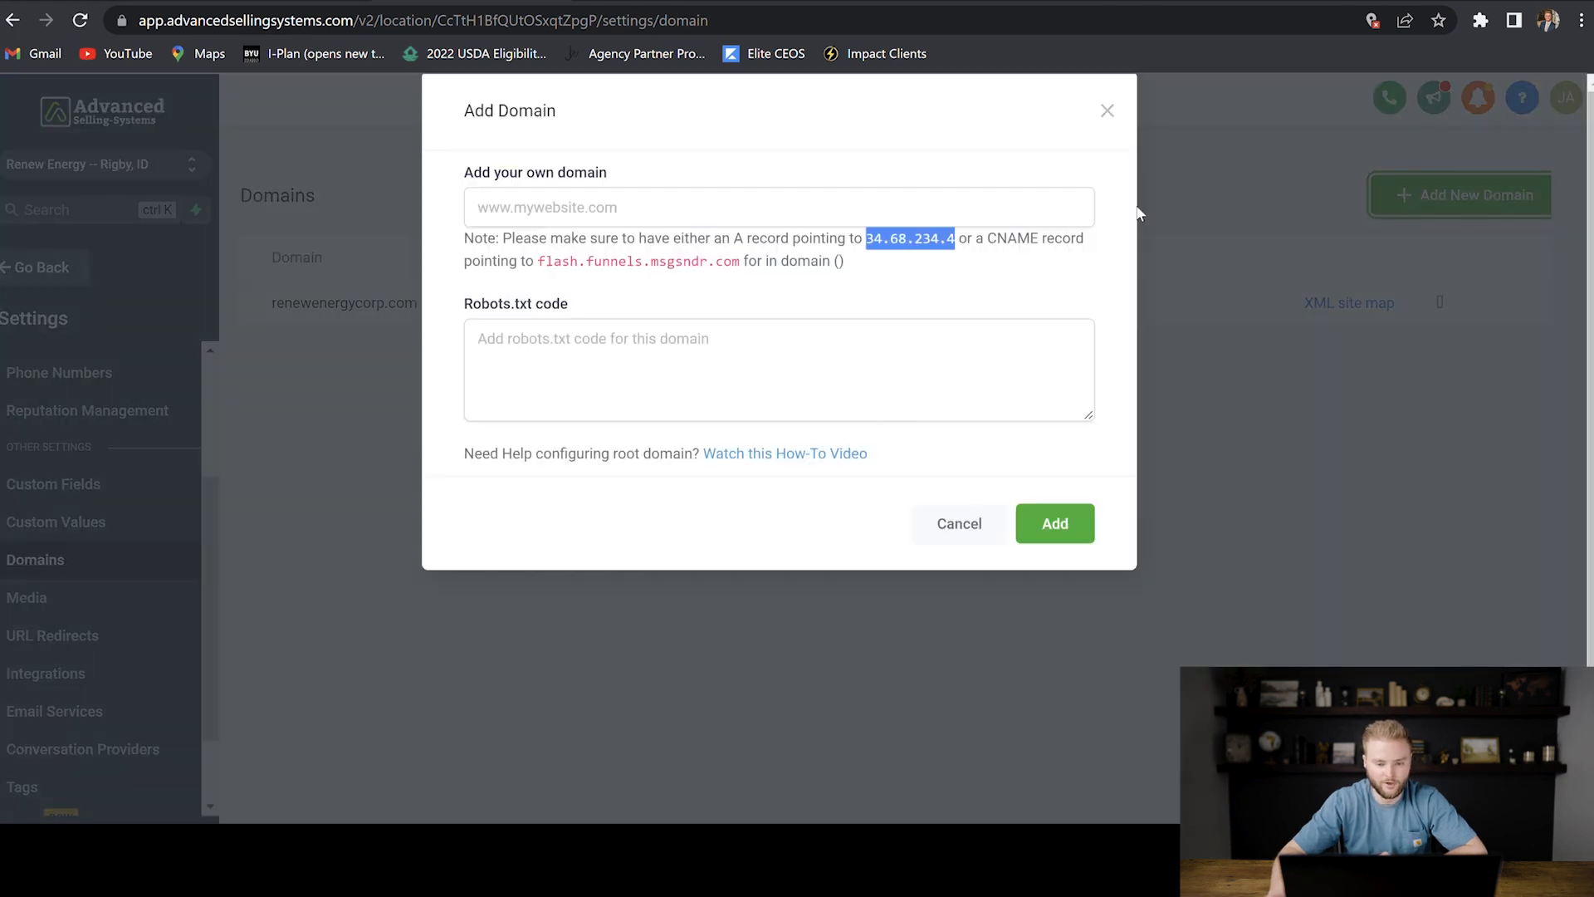
left_click(663, 239)
type("ww")
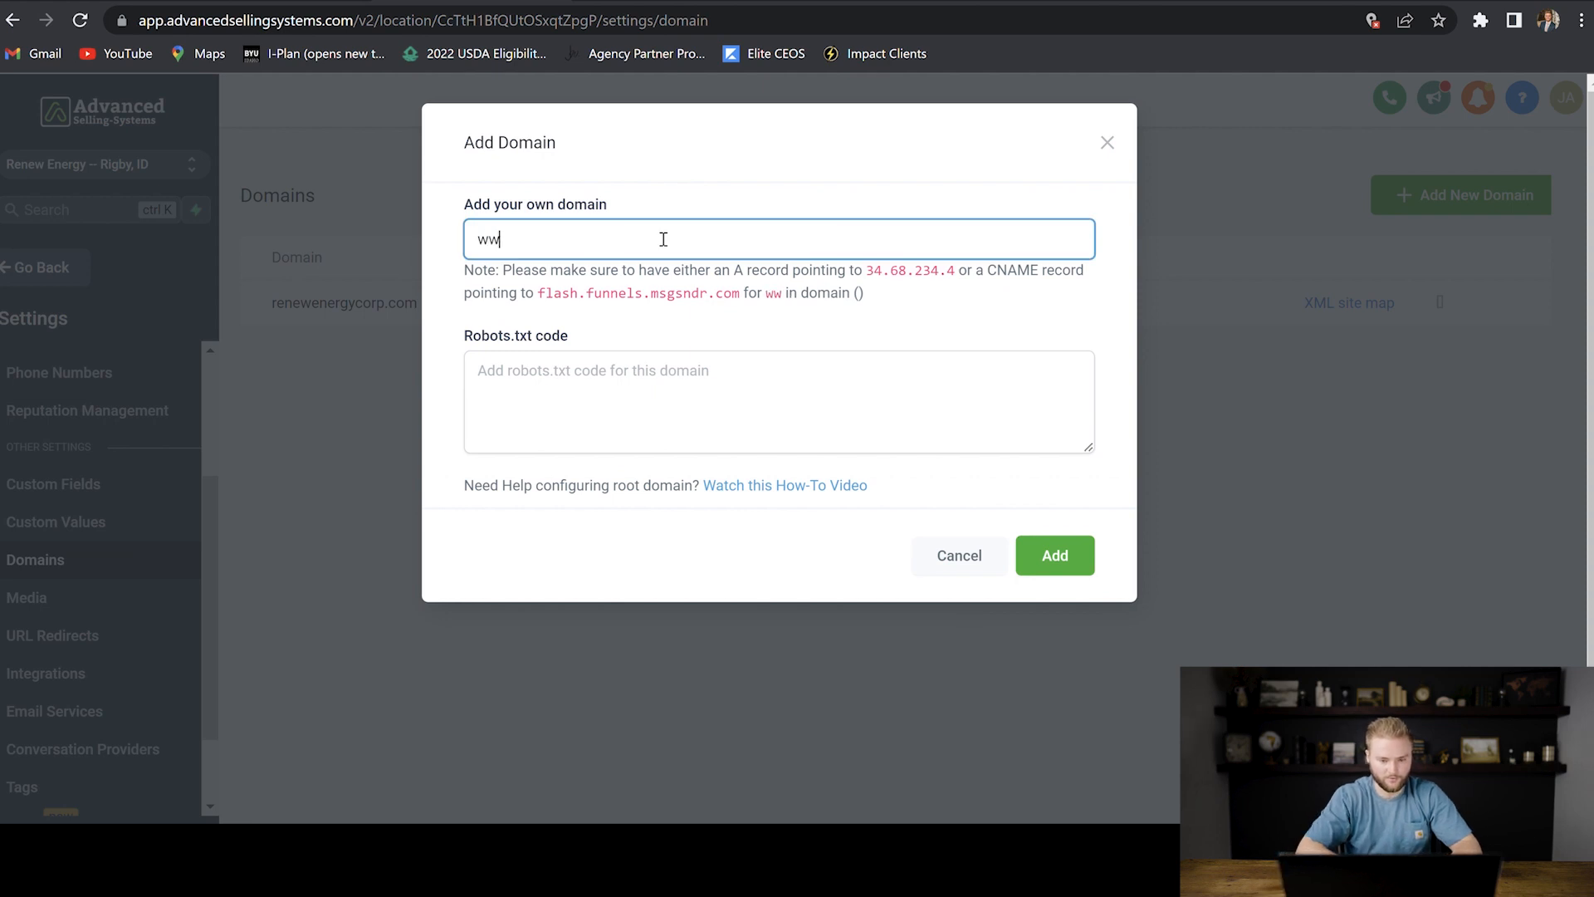
type("w.renewe")
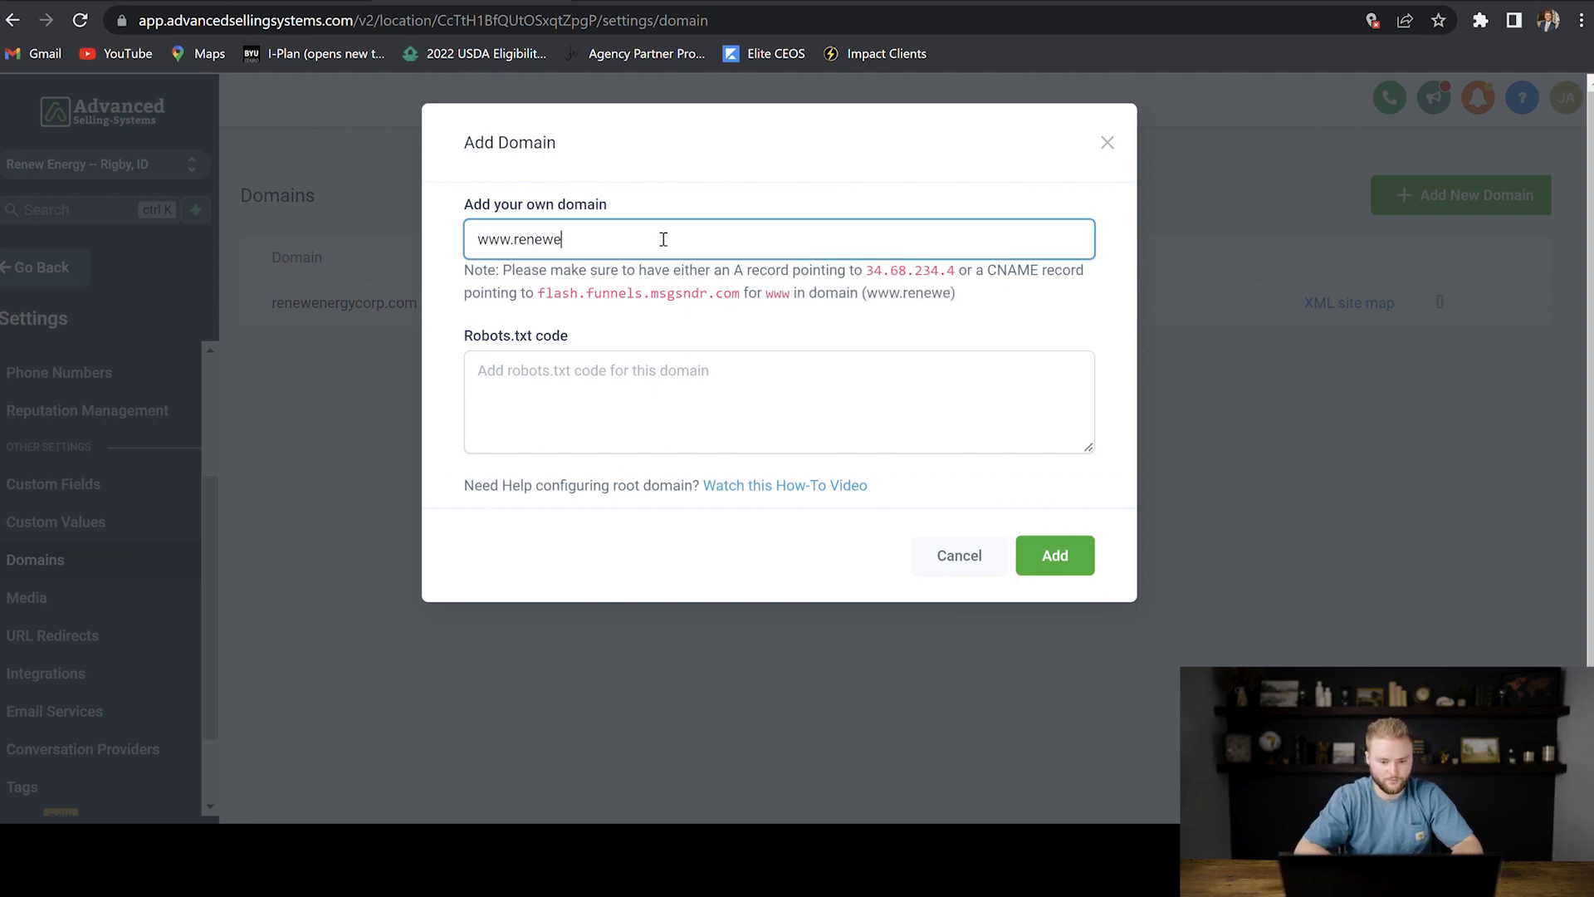
type("nergycorp.com")
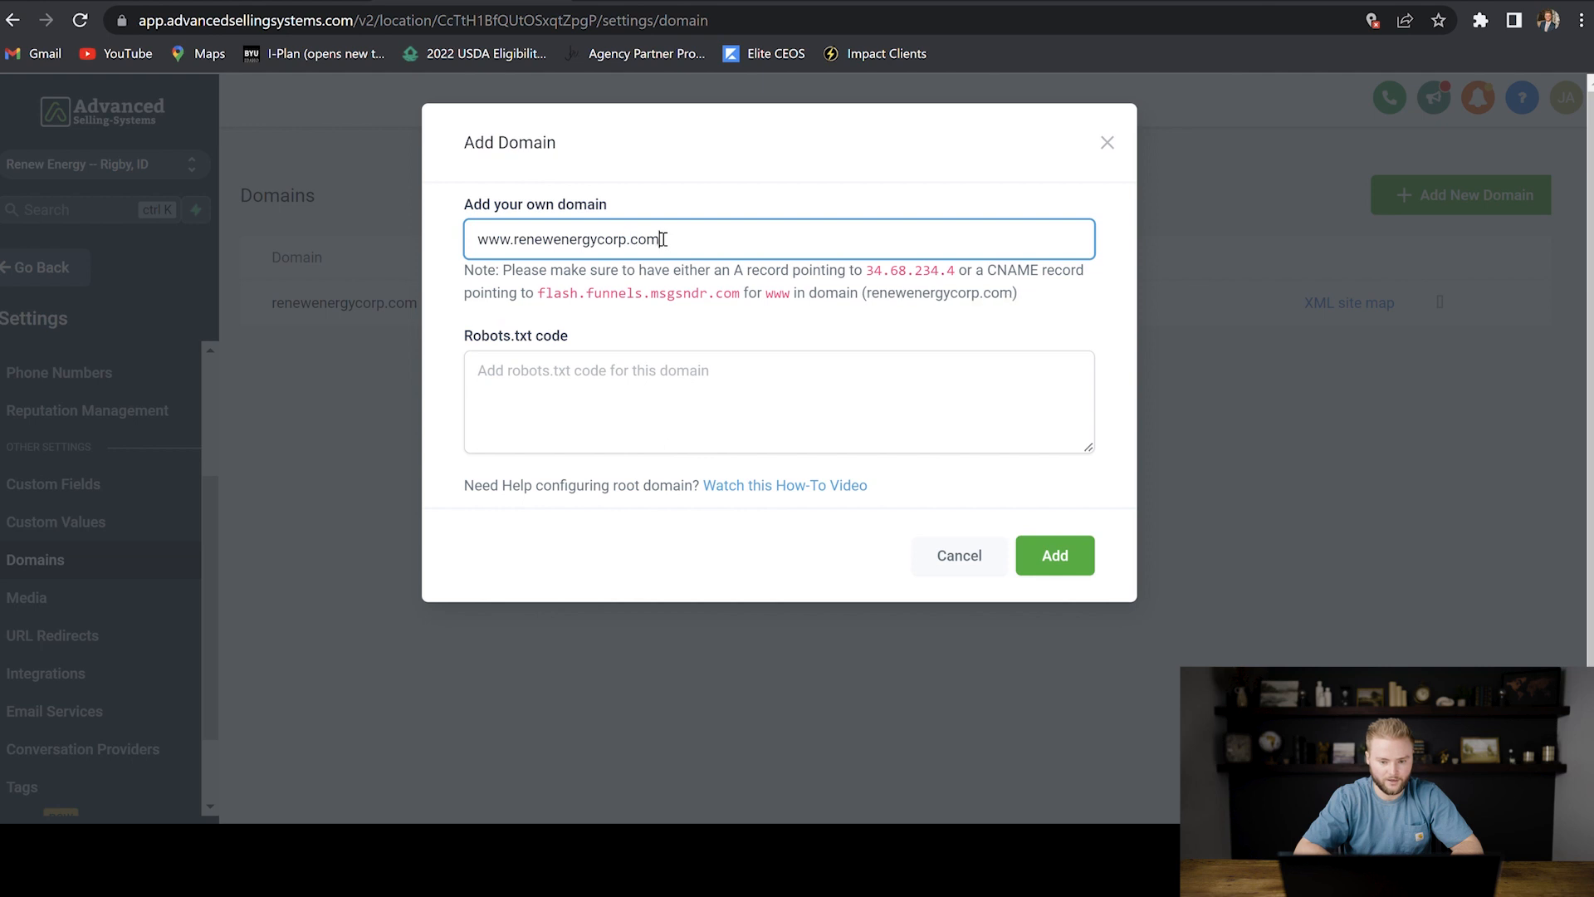
left_click(688, 193)
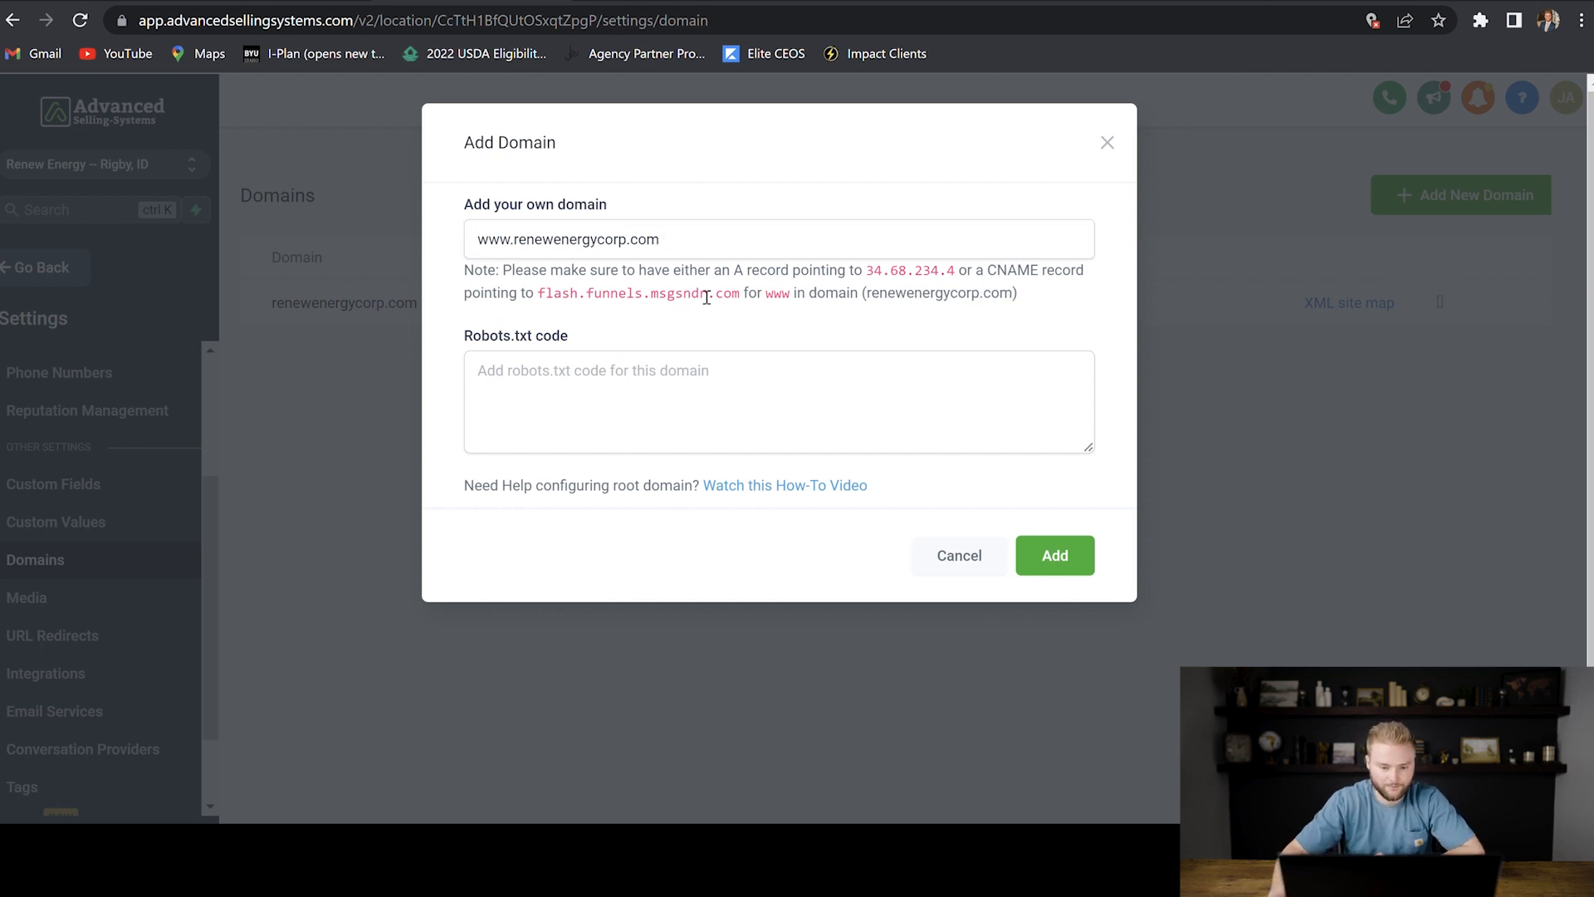
left_click_drag(539, 302, 744, 303)
key("ctrl+c")
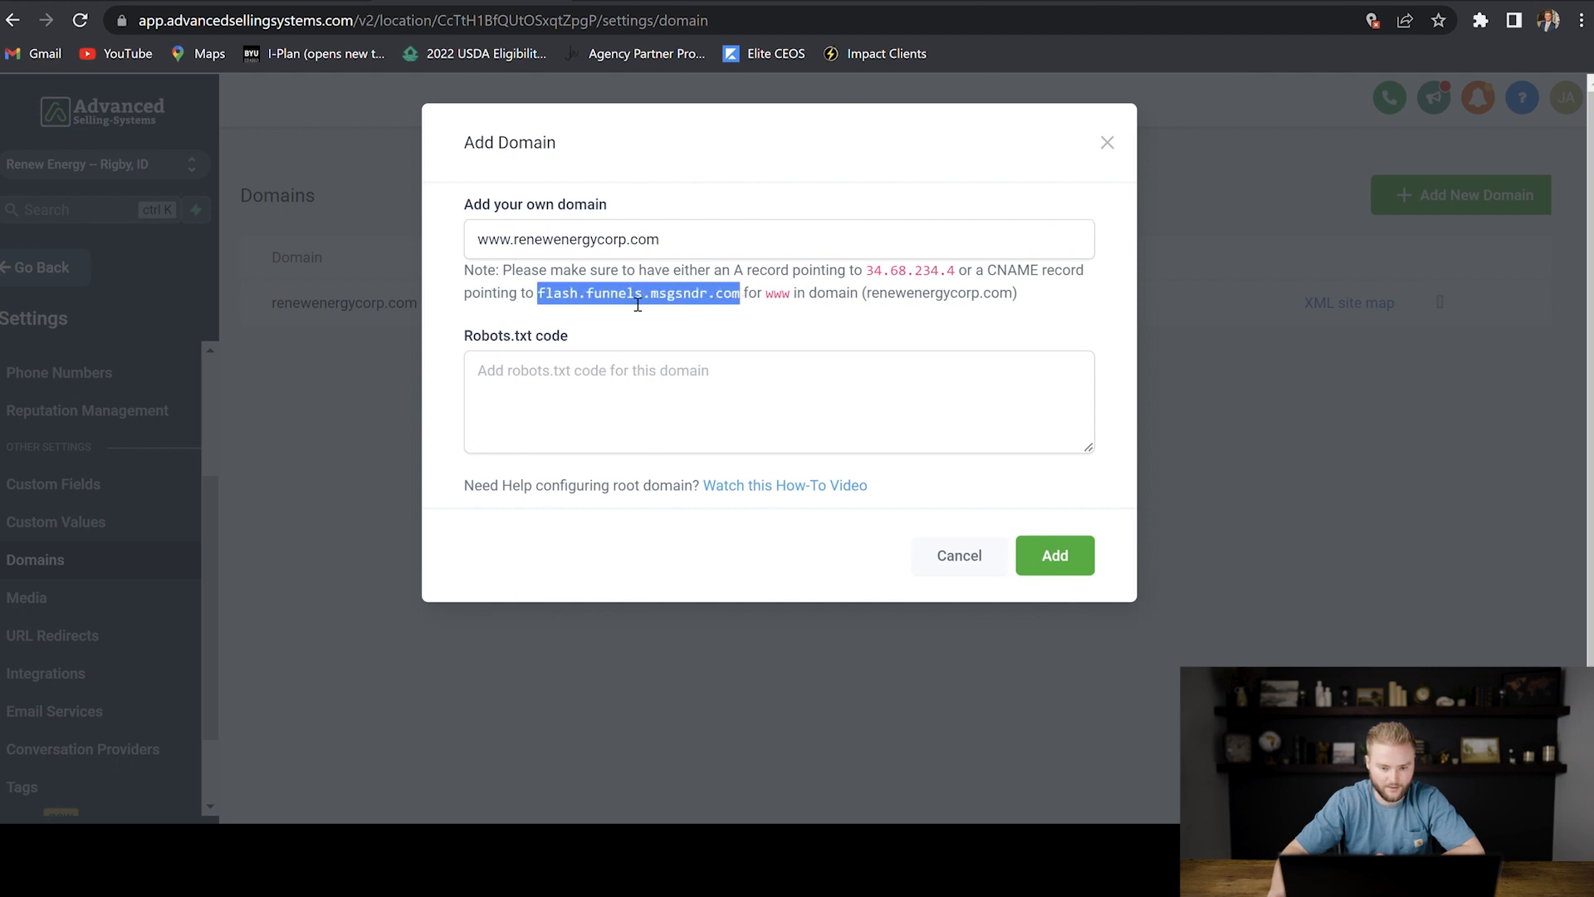
In GoDaddy, add a CNAME record named www with value flash.funnels.msgsndr.com and a TTL of 1/2 Hour.
left_click(659, 1)
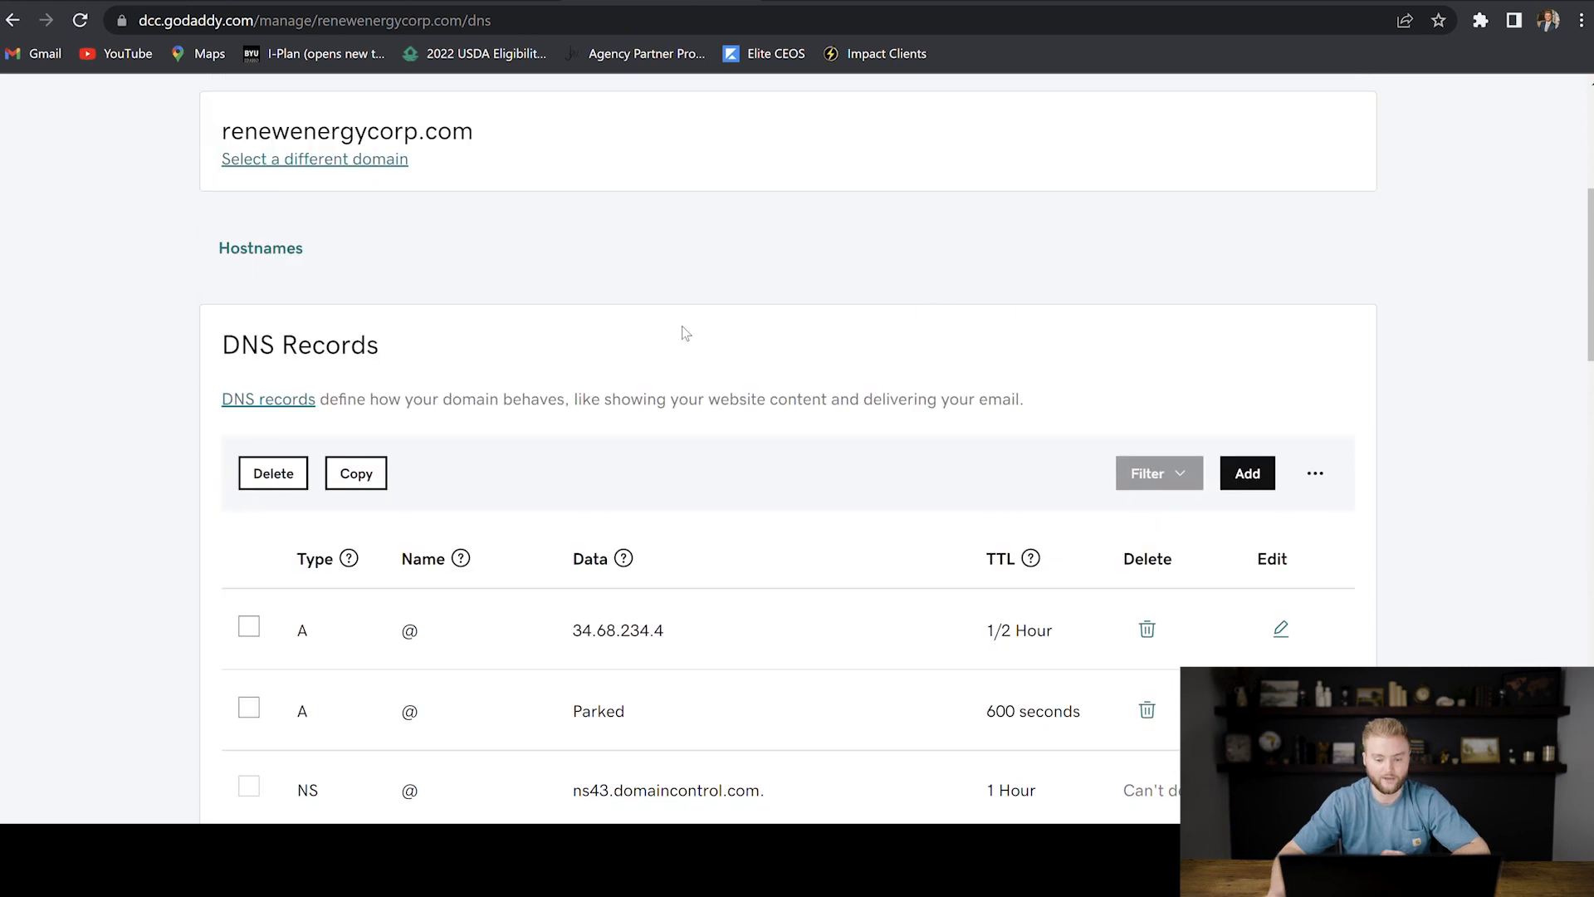
left_click(1248, 473)
scroll(789, 363, "down", 2)
left_click(383, 440)
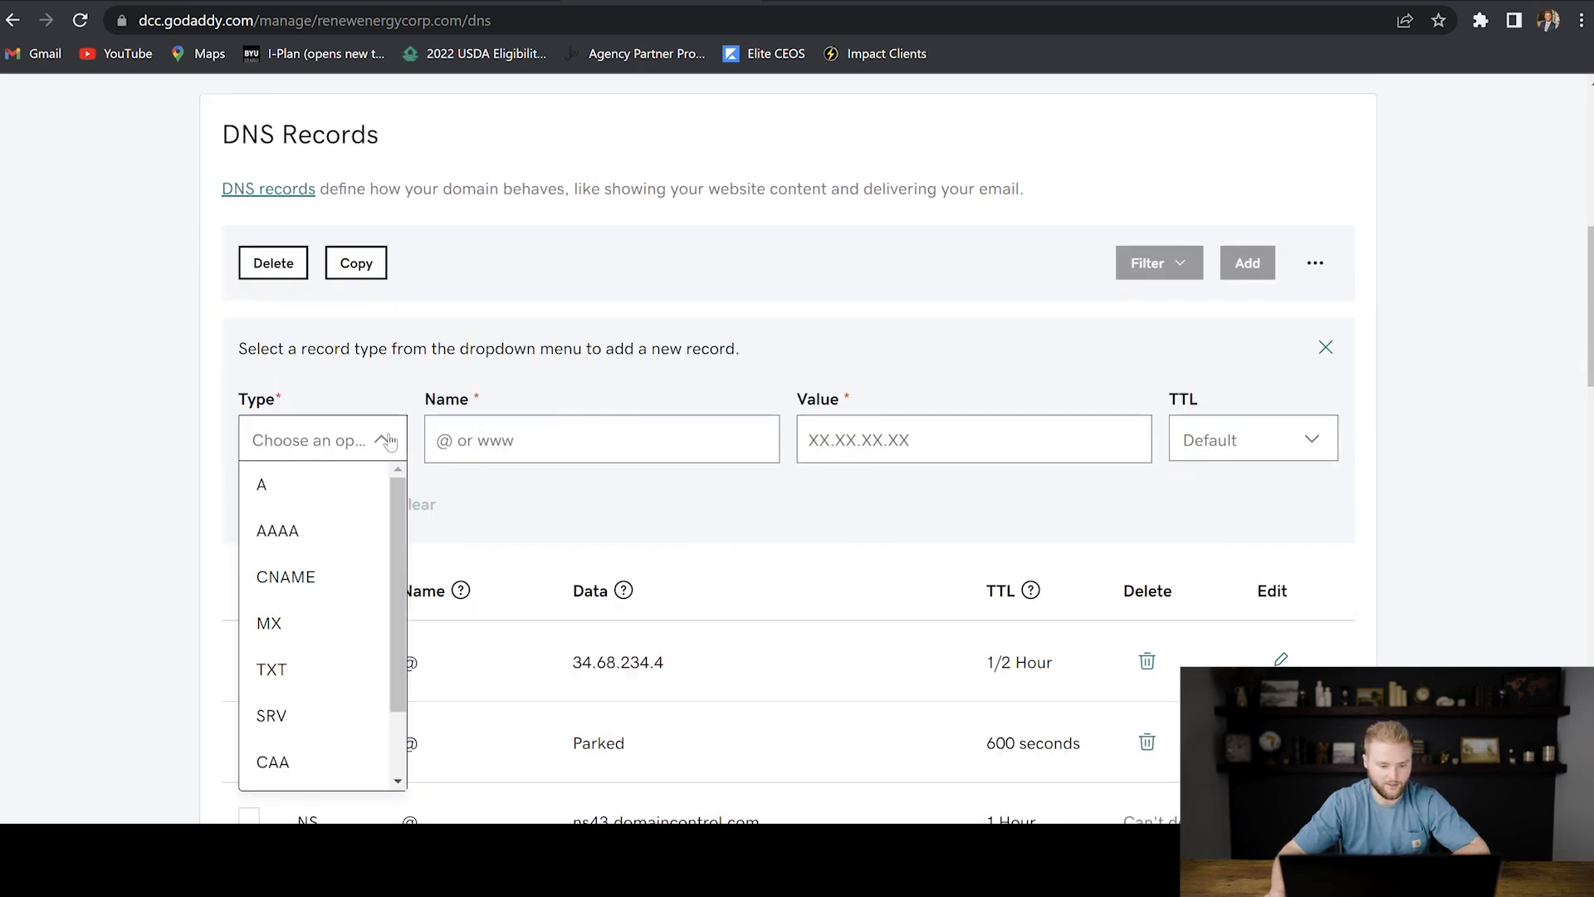
left_click(320, 576)
left_click(496, 440)
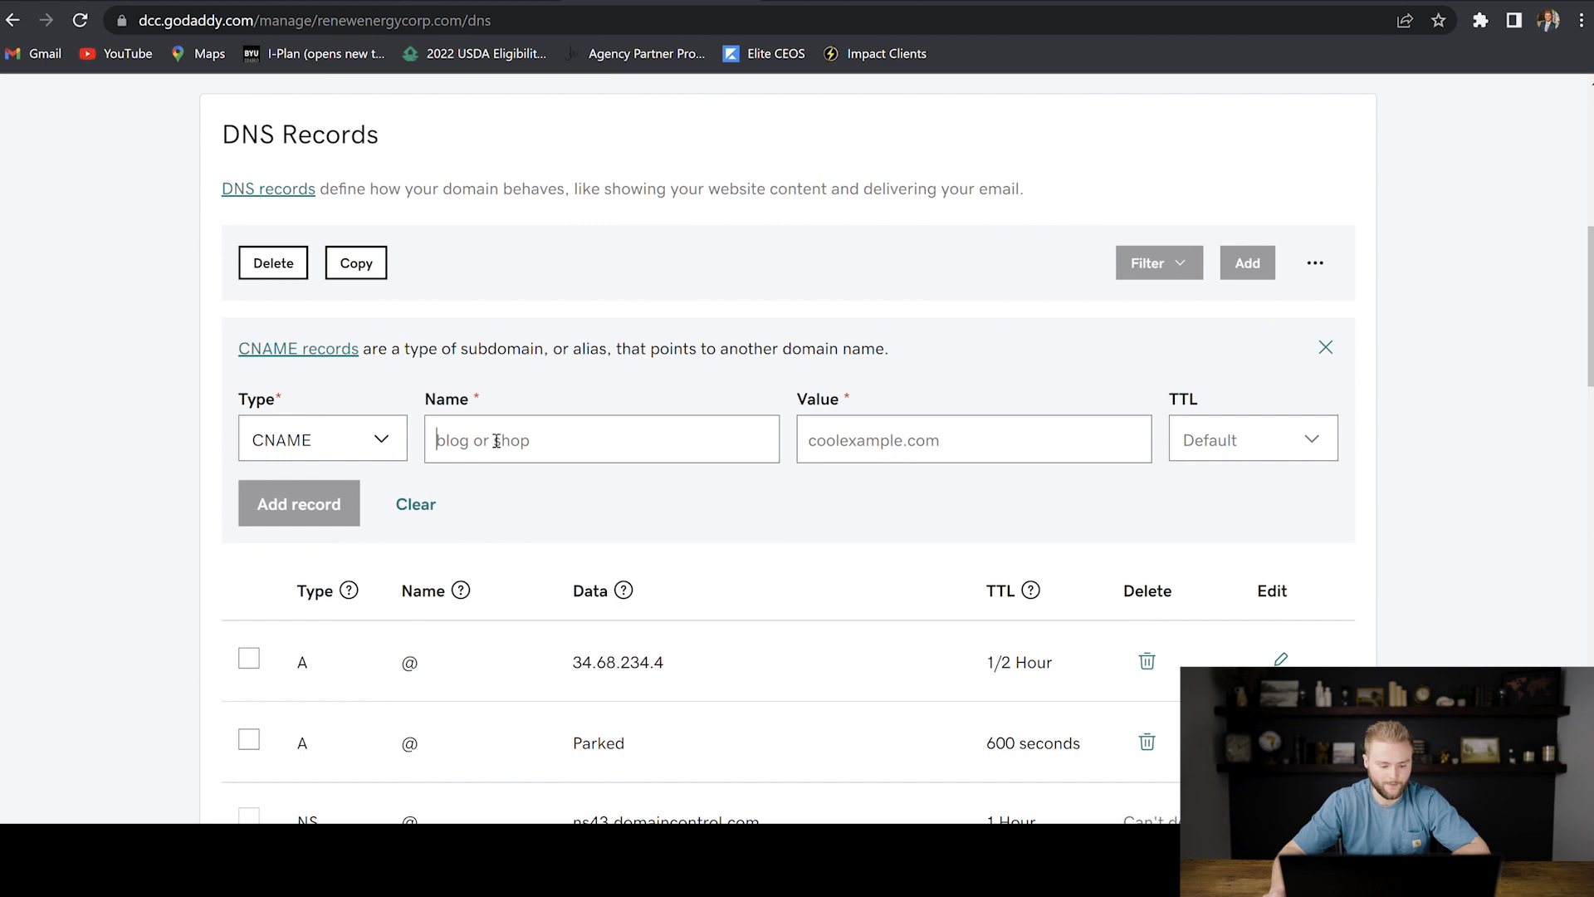
type("www")
left_click(872, 454)
key("ctrl+v")
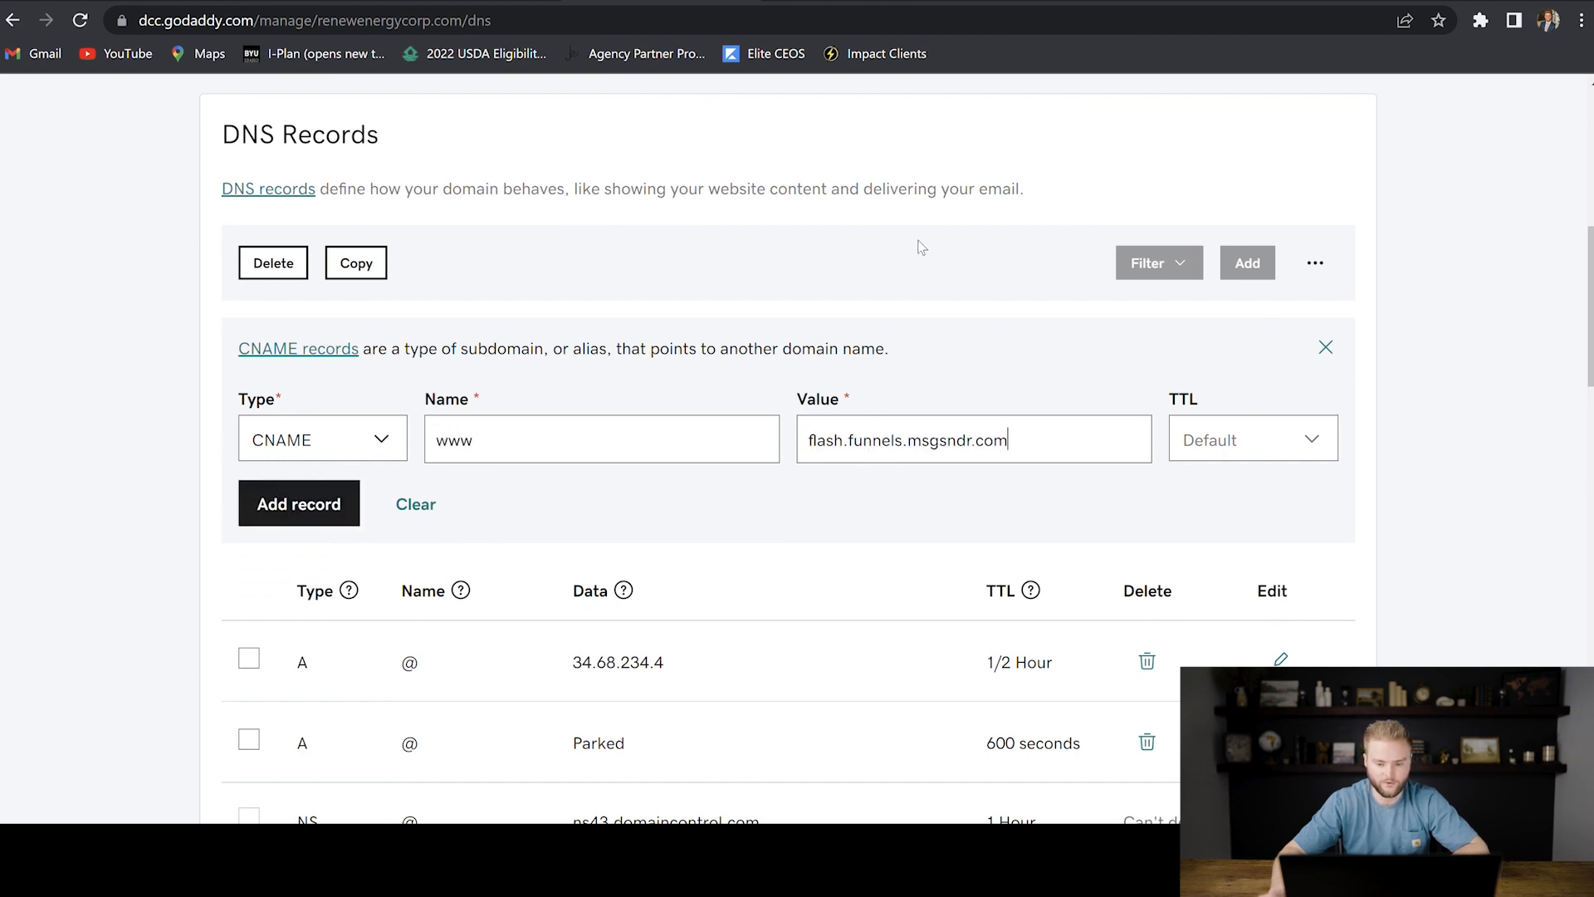
left_click(1270, 444)
left_click(1252, 489)
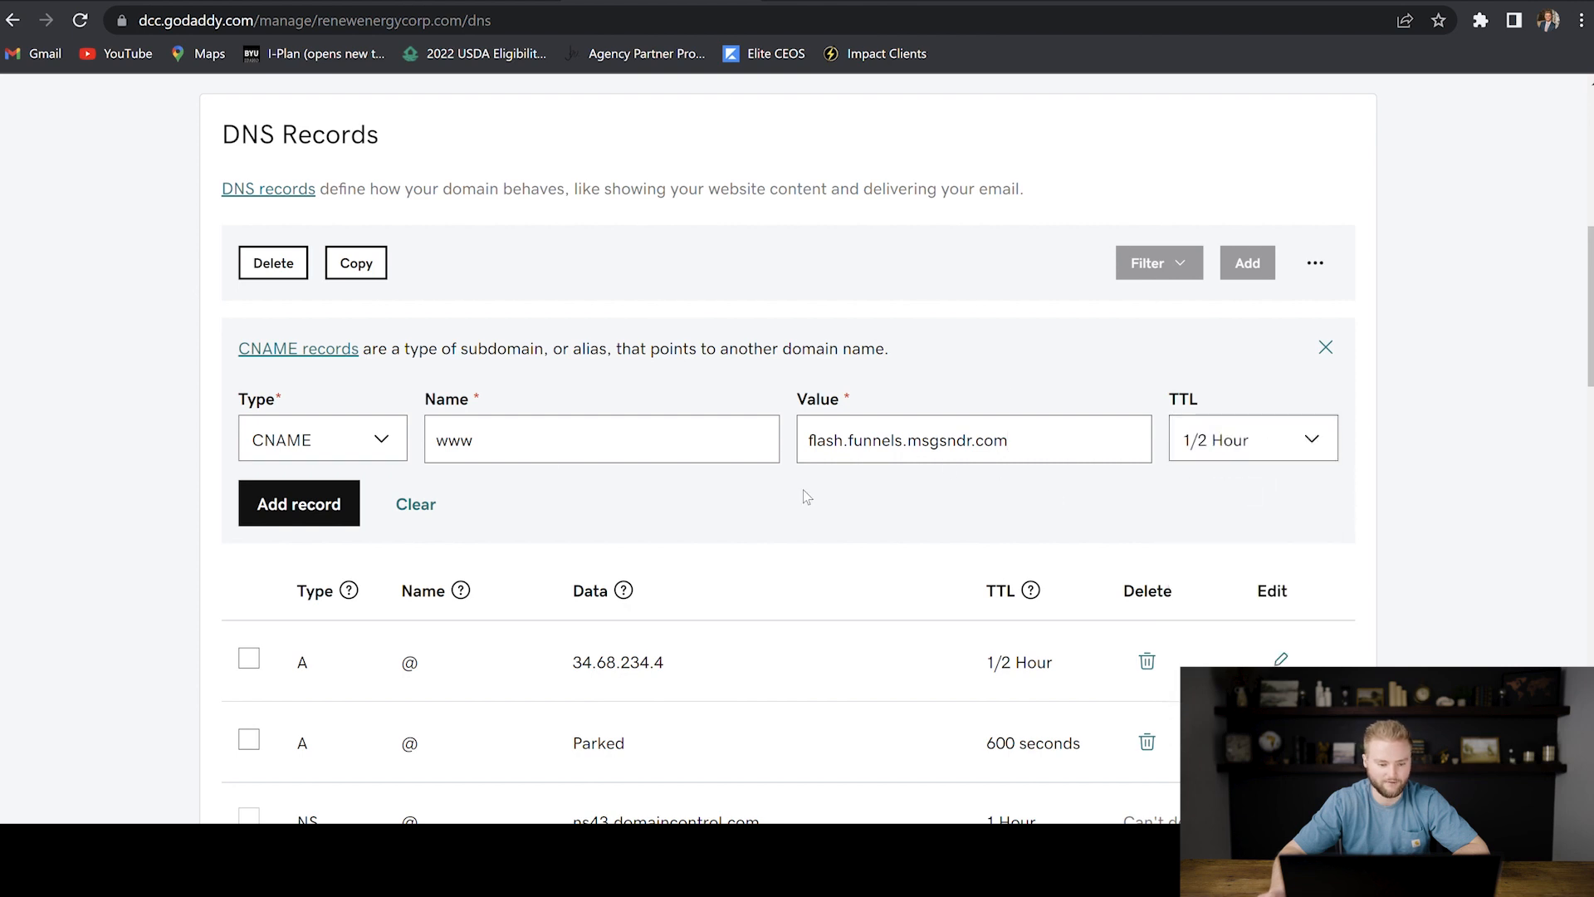
left_click(347, 504)
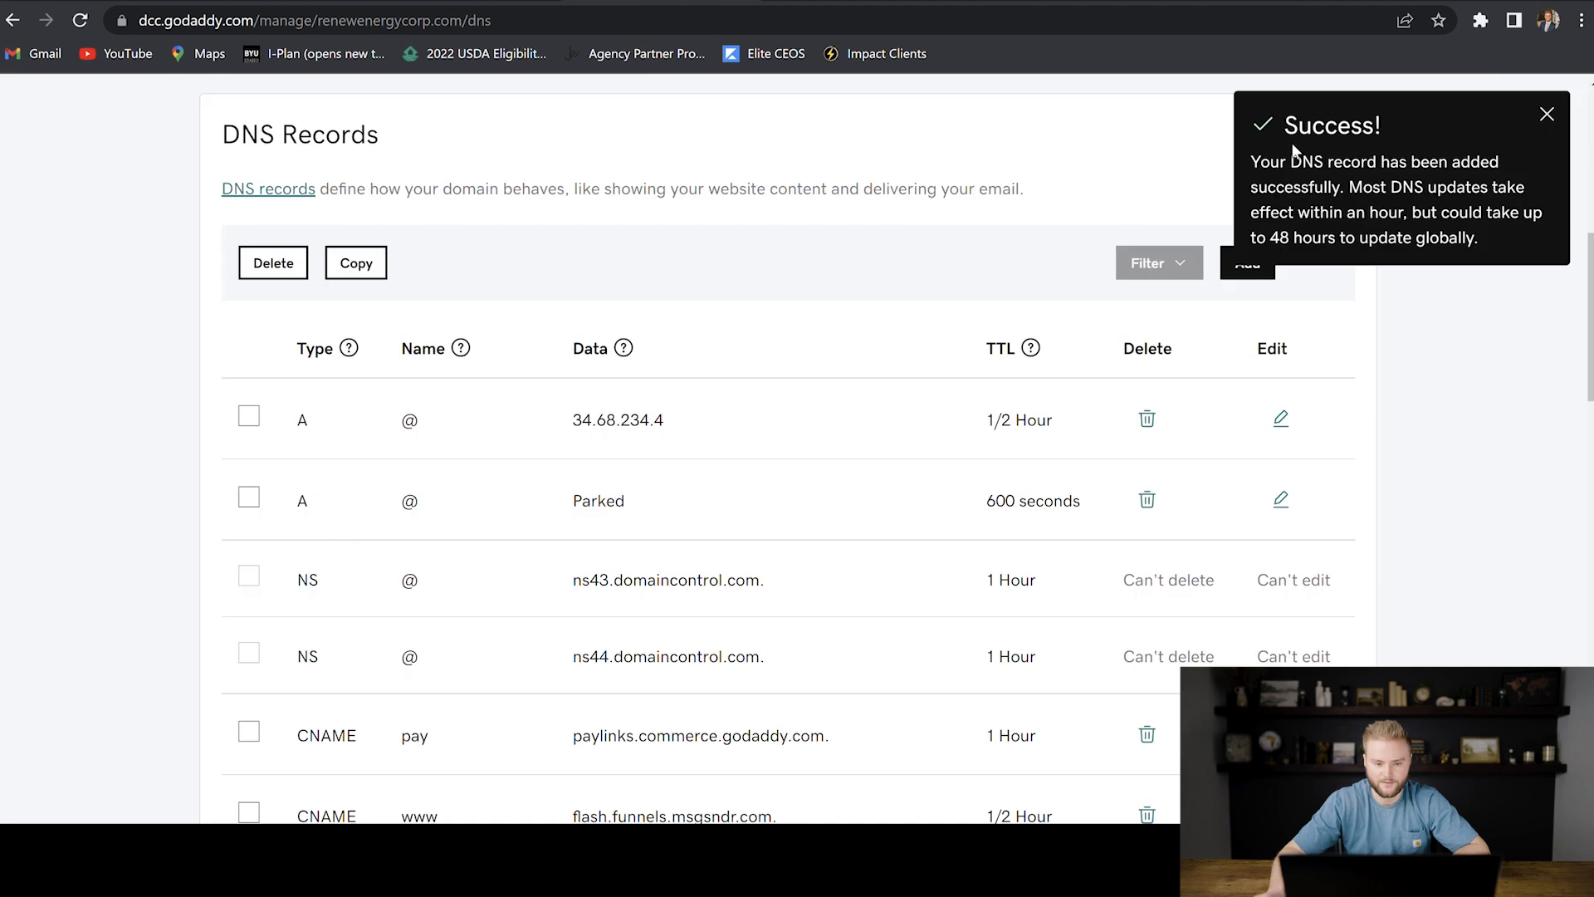
left_click(456, 2)
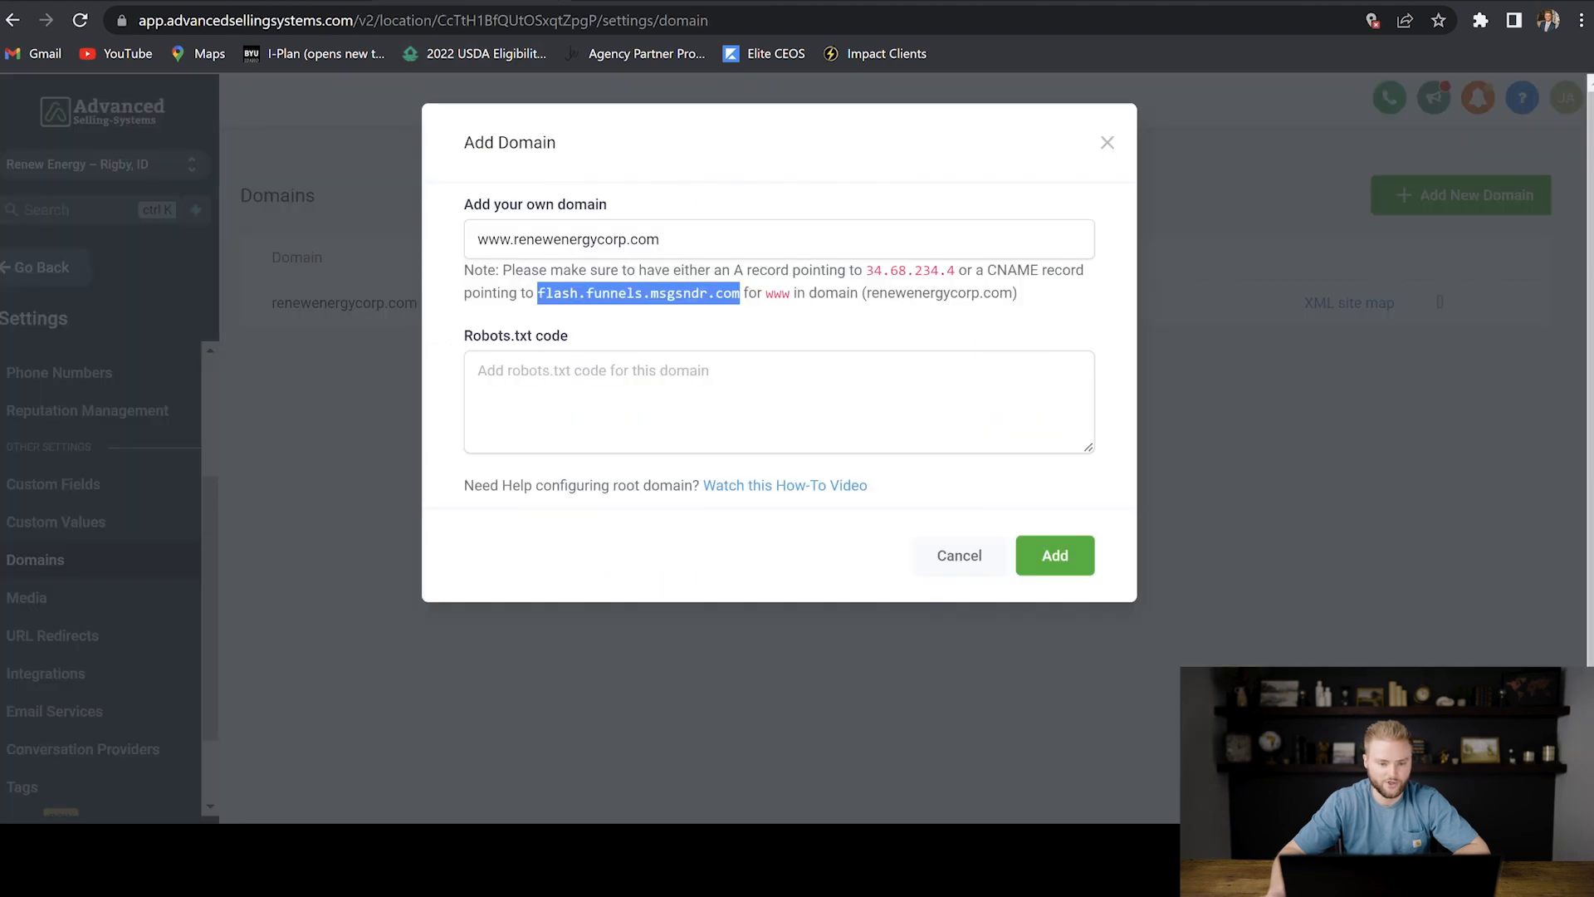
left_click(1063, 564)
left_click(1063, 564)
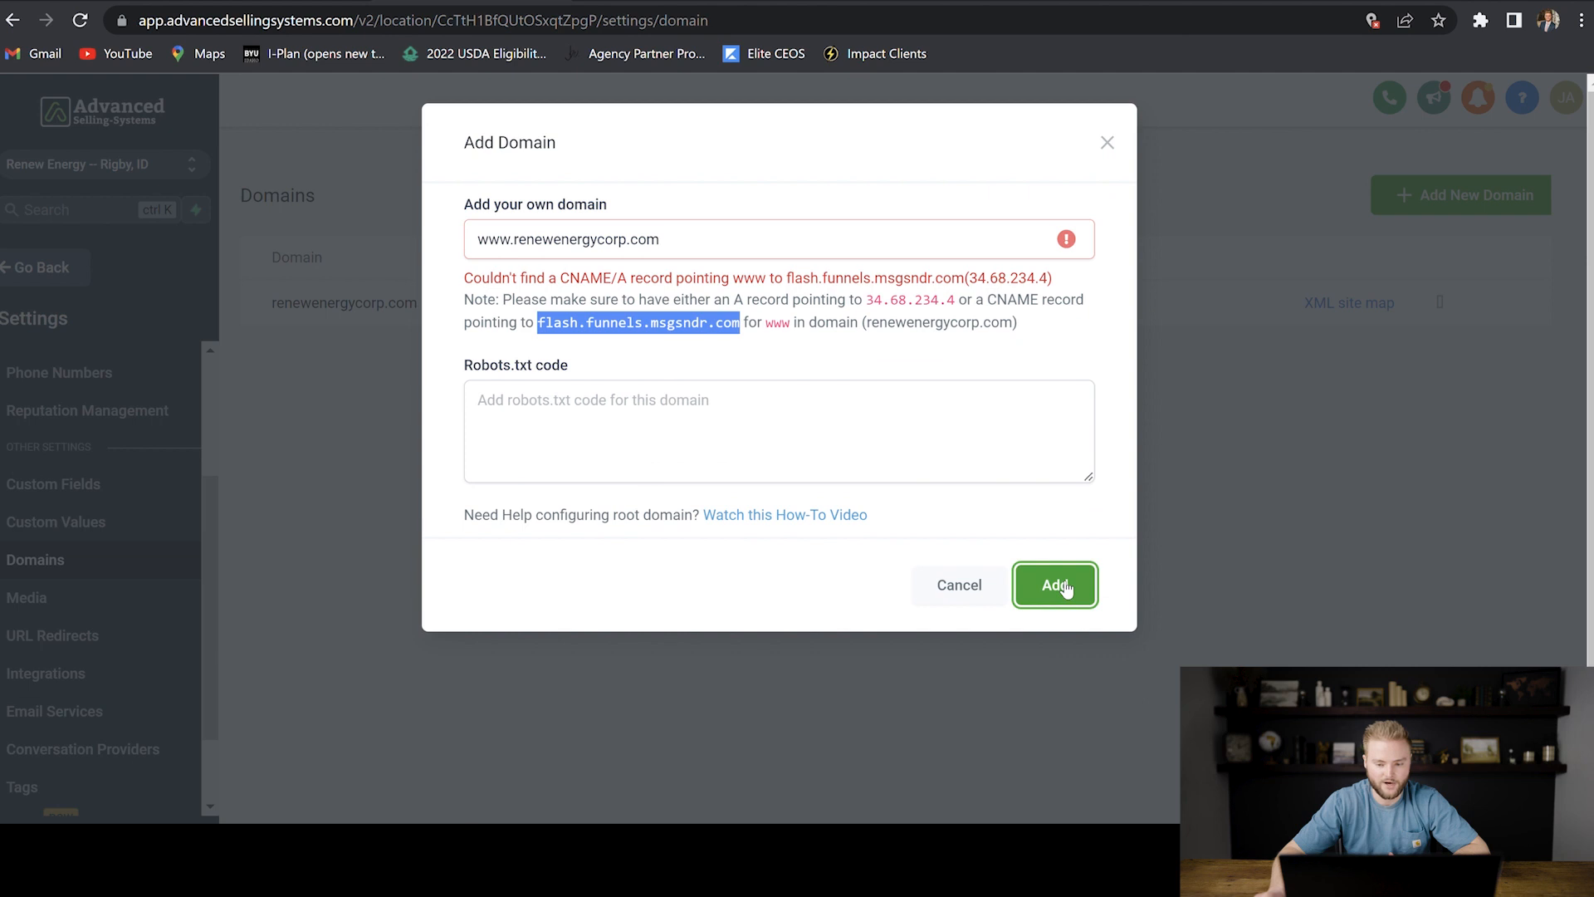
left_click(1065, 586)
left_click(1065, 587)
left_click(1063, 586)
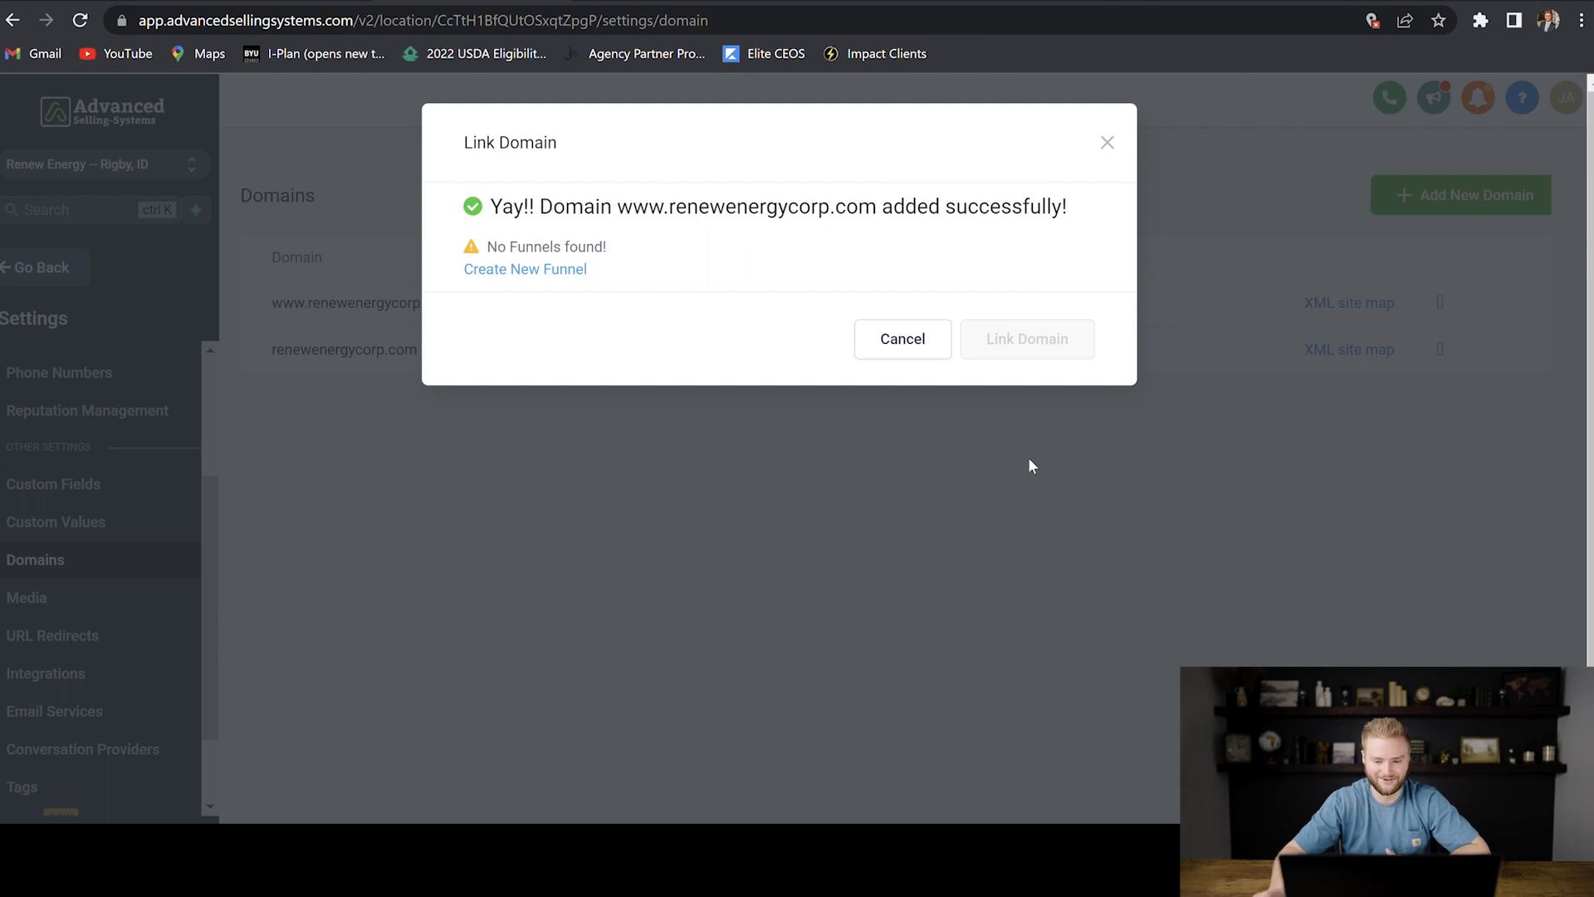
left_click(920, 355)
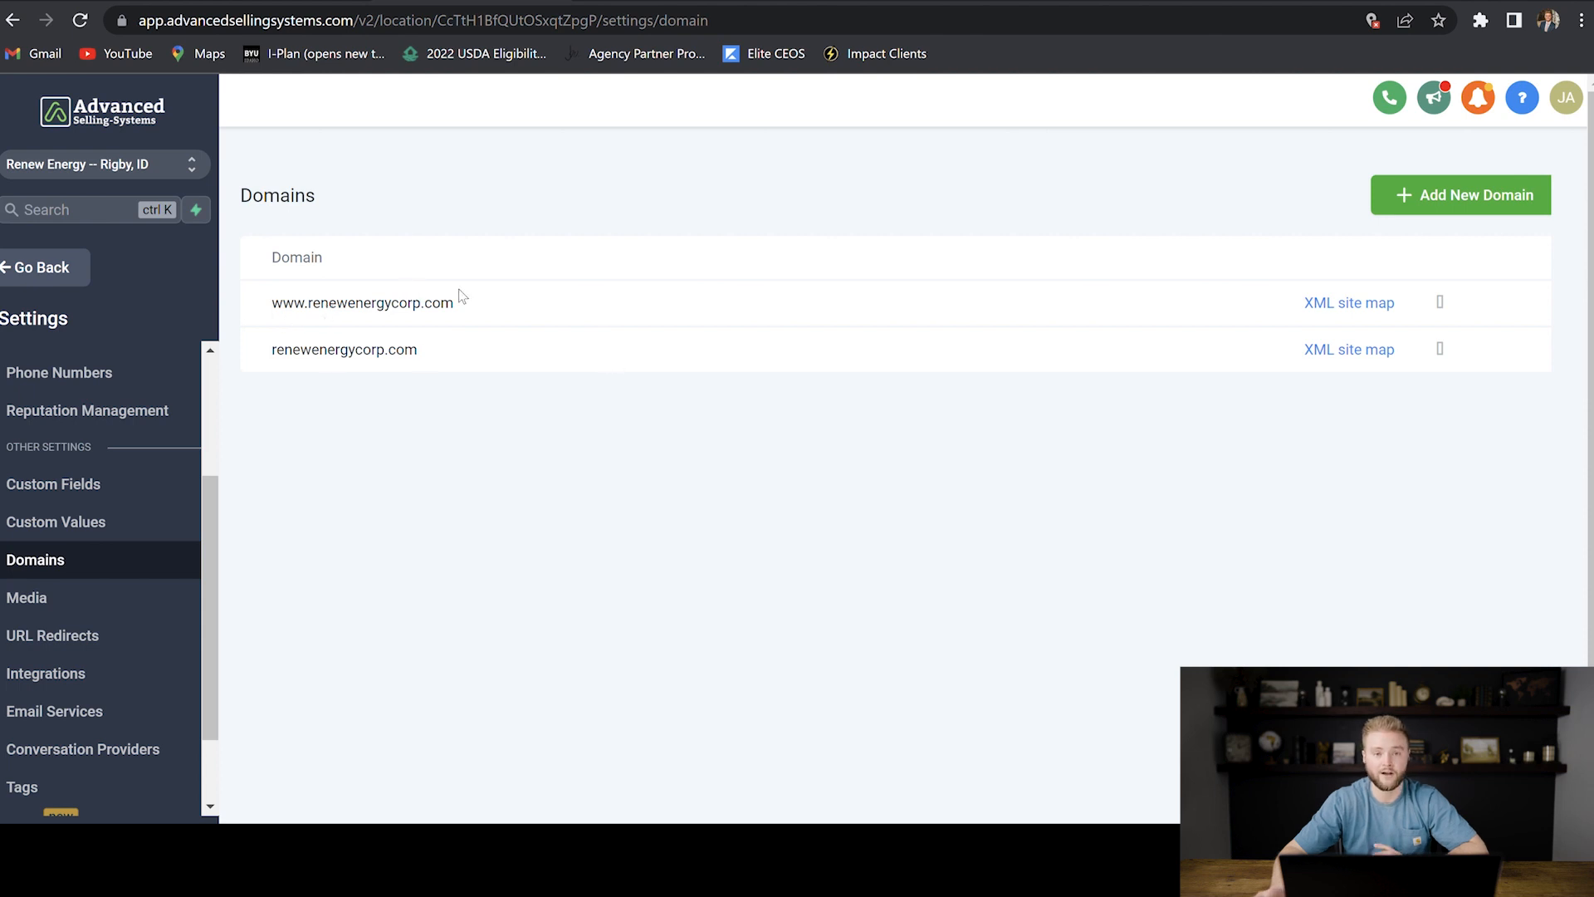
Leave the domain settings and create a new website from scratch named Renew Energy Corp.
left_click(66, 266)
left_click(98, 646)
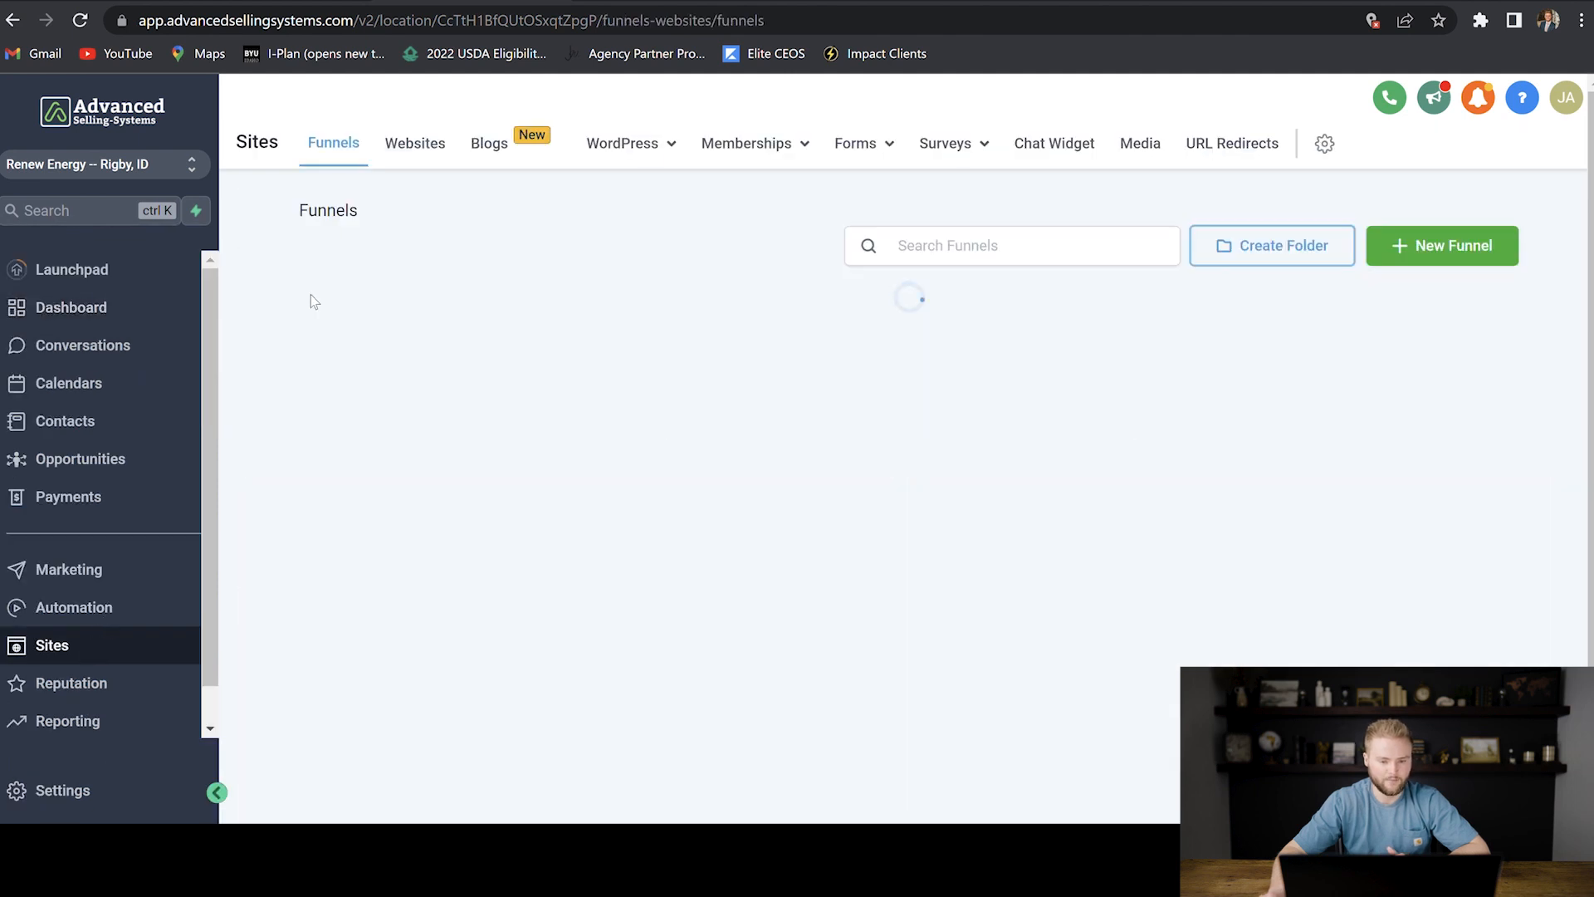
left_click(423, 152)
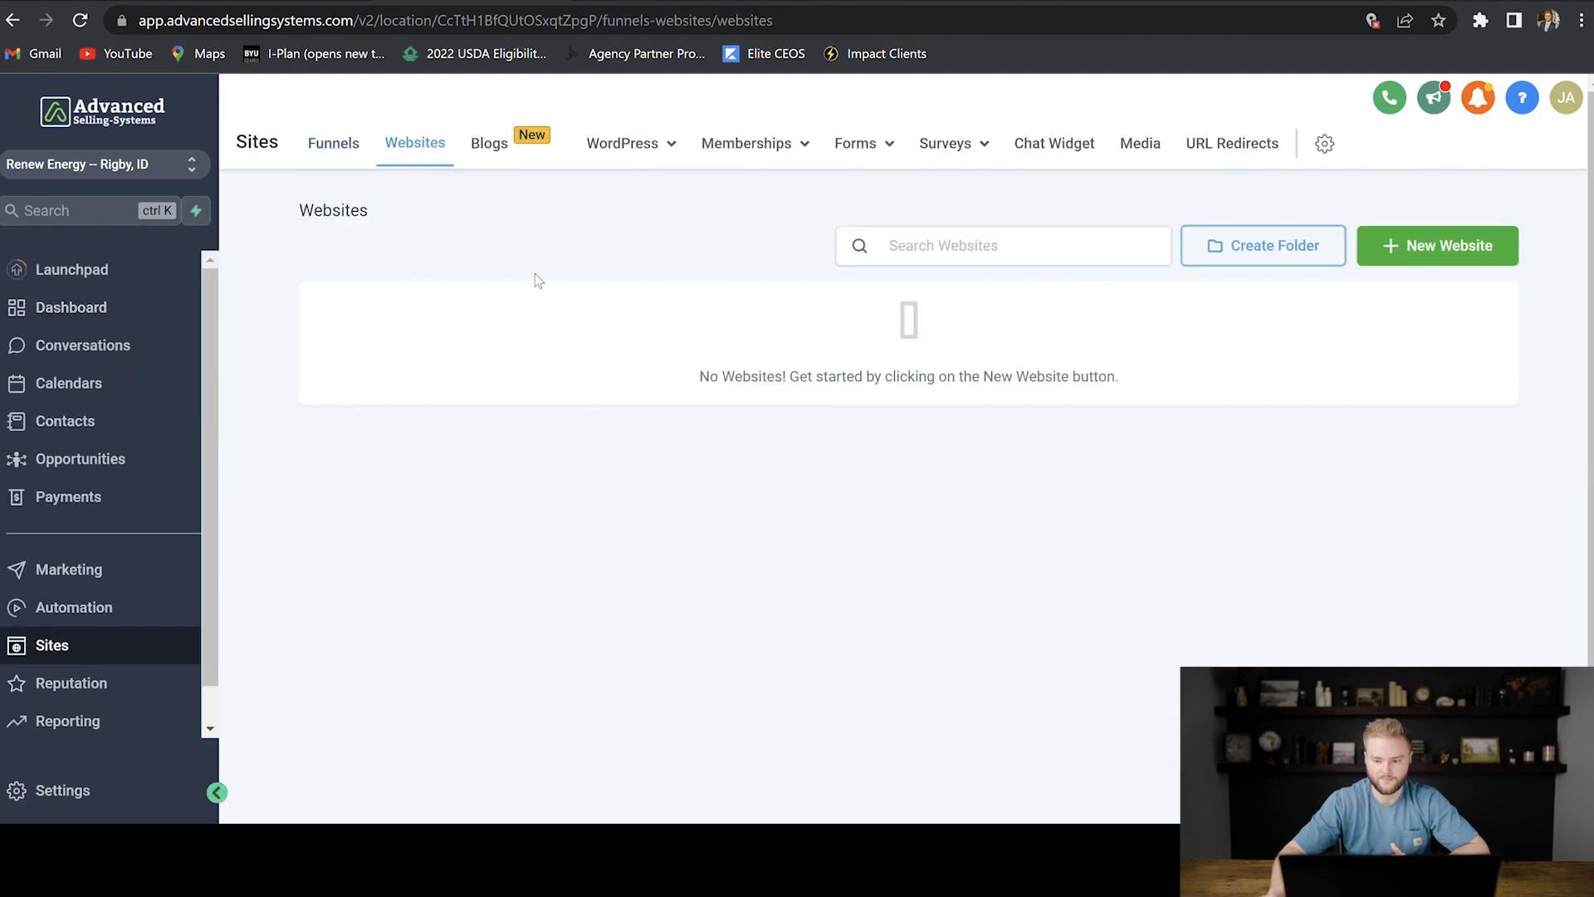
left_click(1428, 250)
left_click(927, 250)
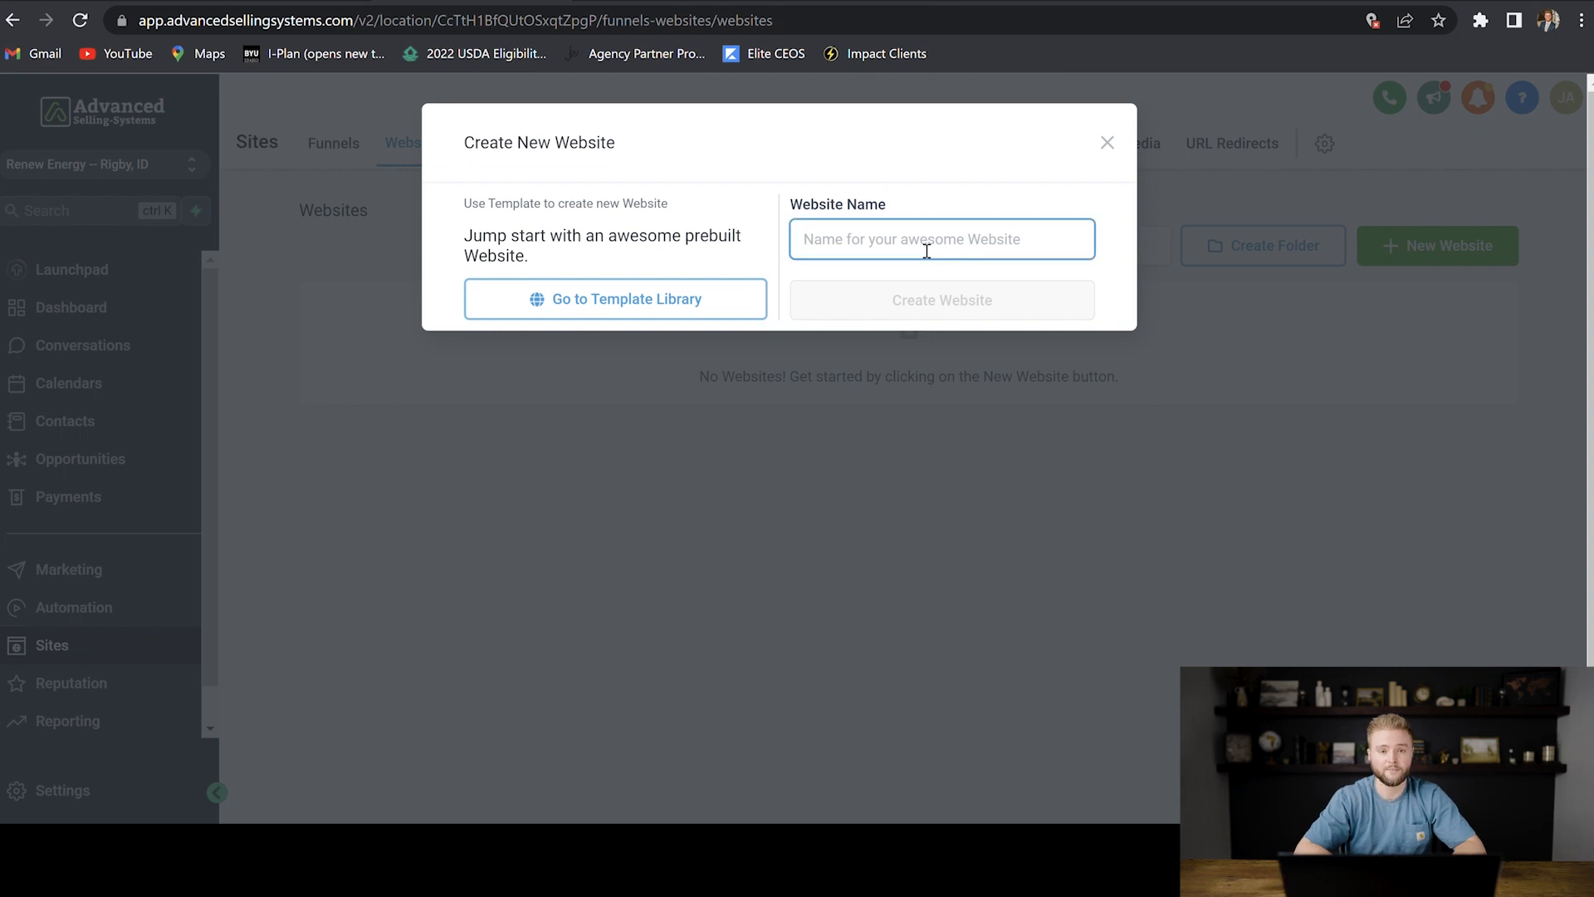
type("Renew Energy Co")
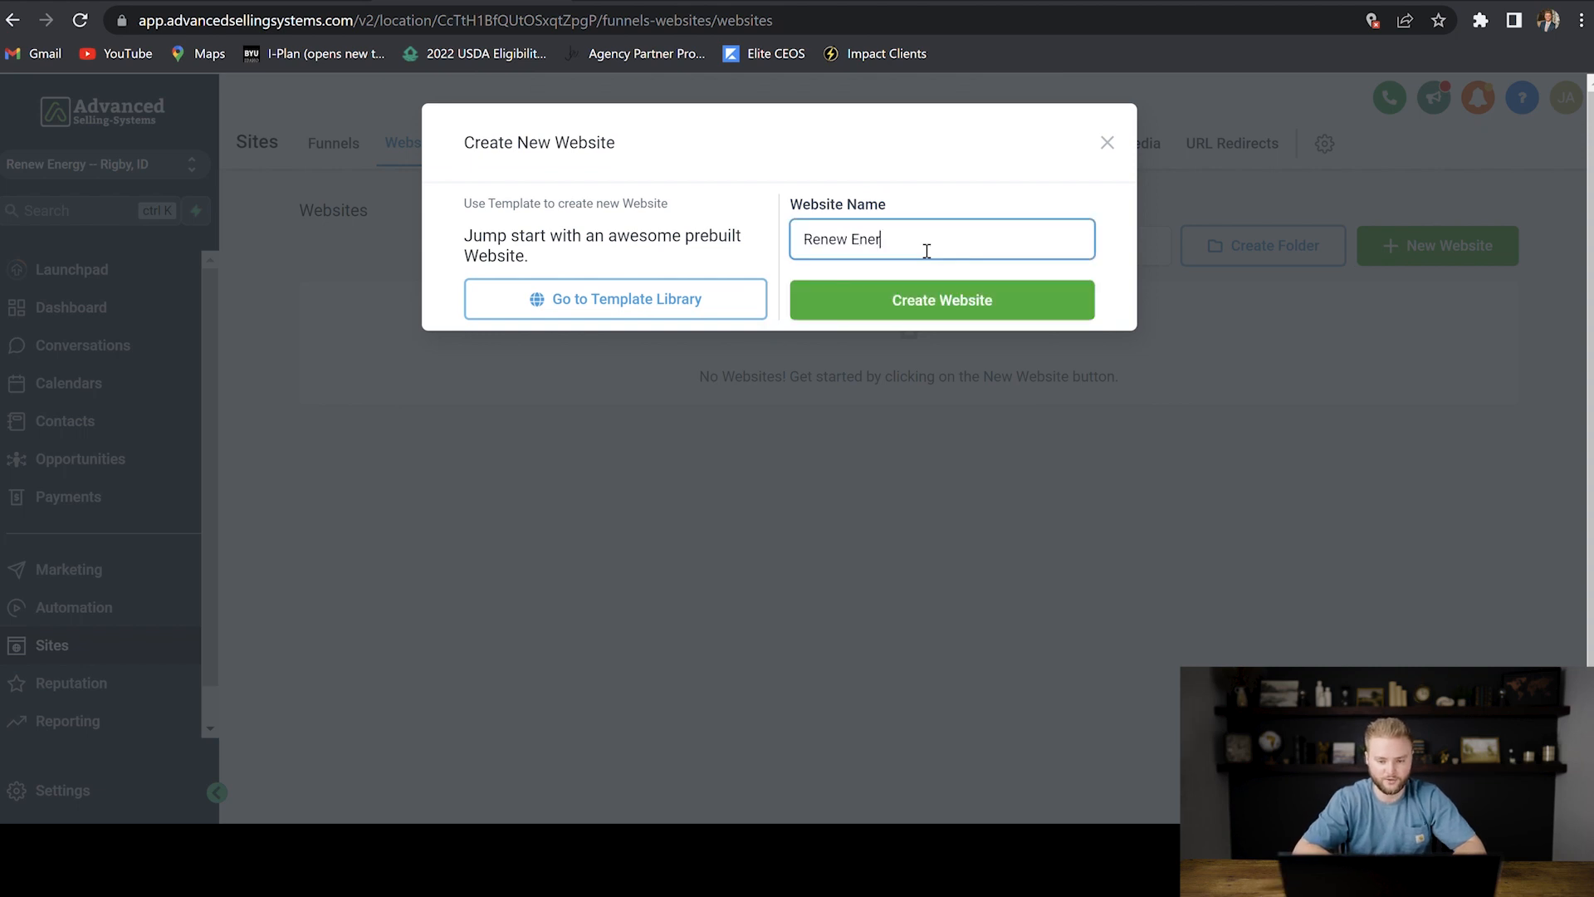
type("rp")
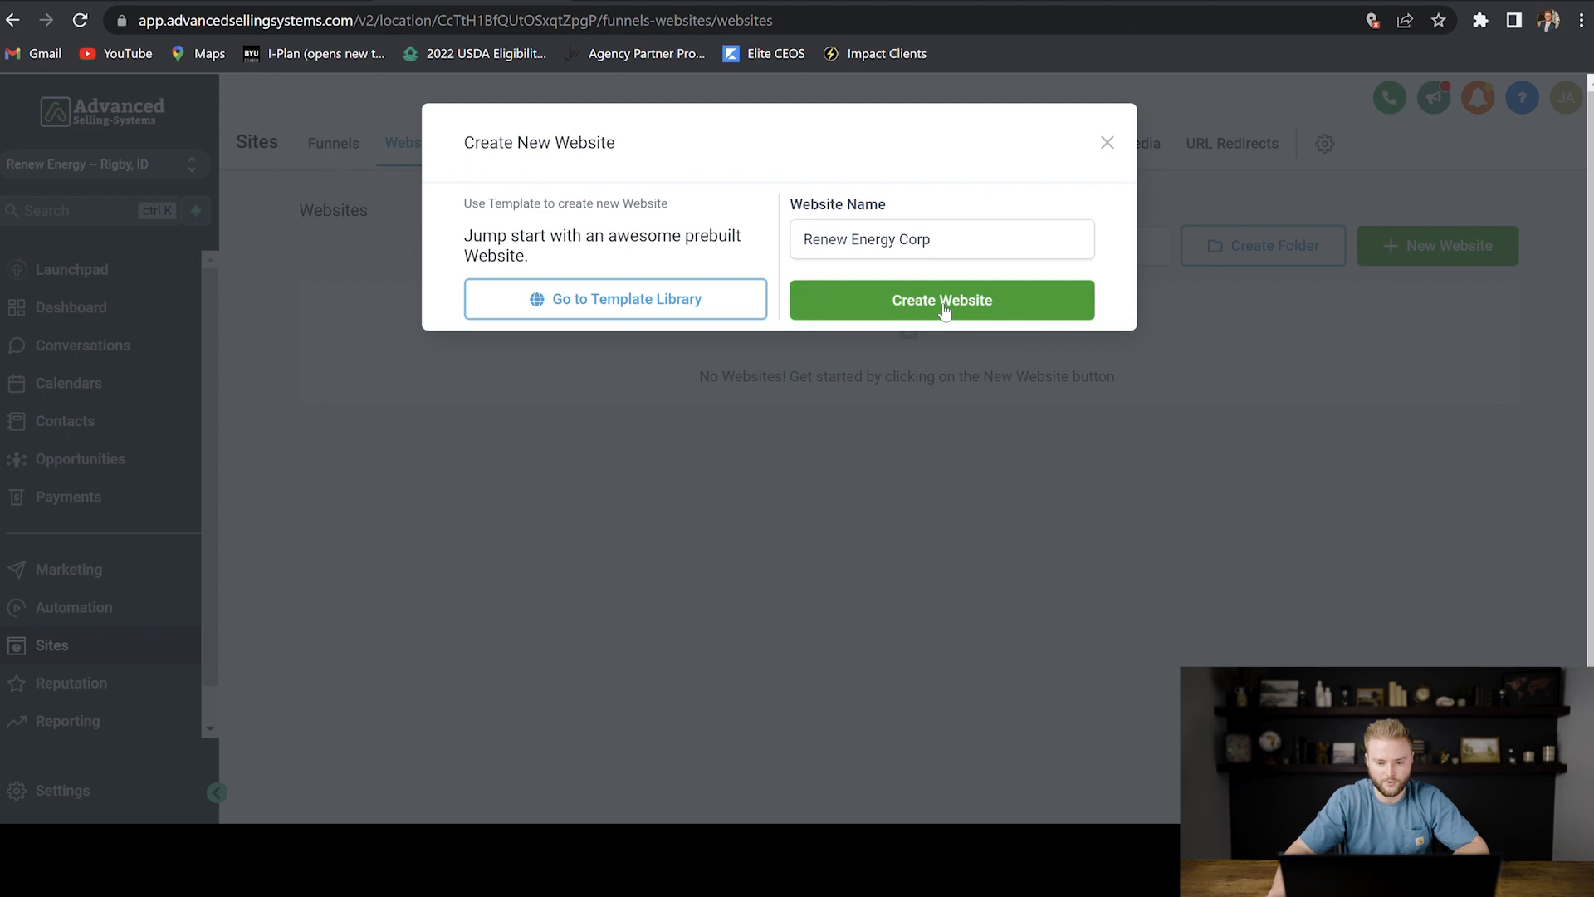
left_click(944, 307)
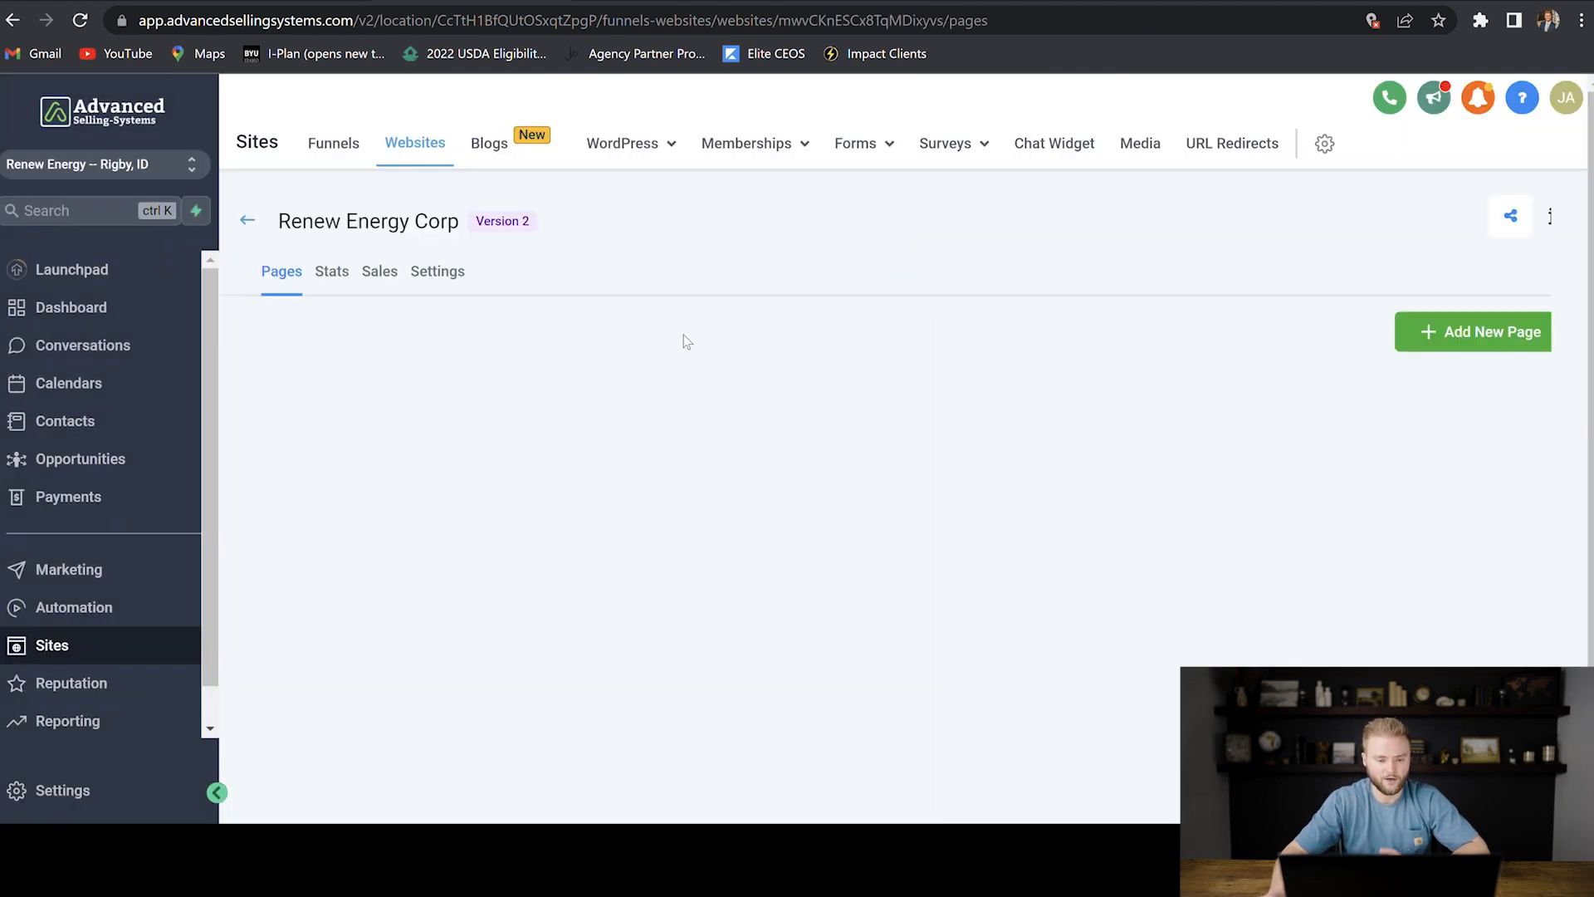
Assign the domain renewenergycorp.com, without the www prefix, to the Renew Energy Corp website in its settings.
left_click(449, 280)
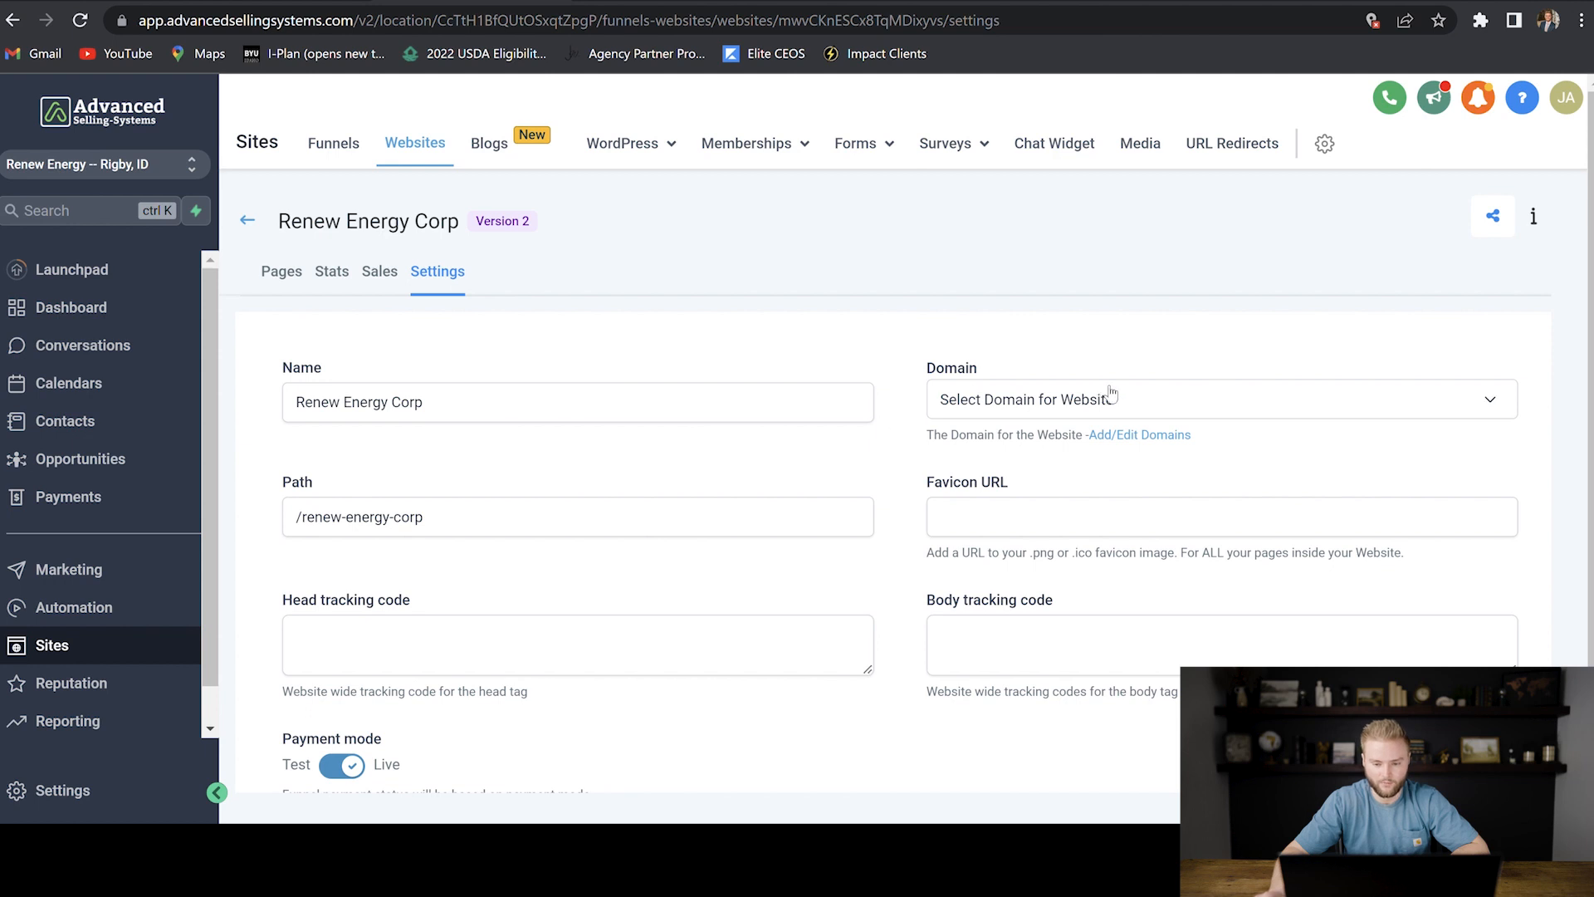
left_click(1477, 404)
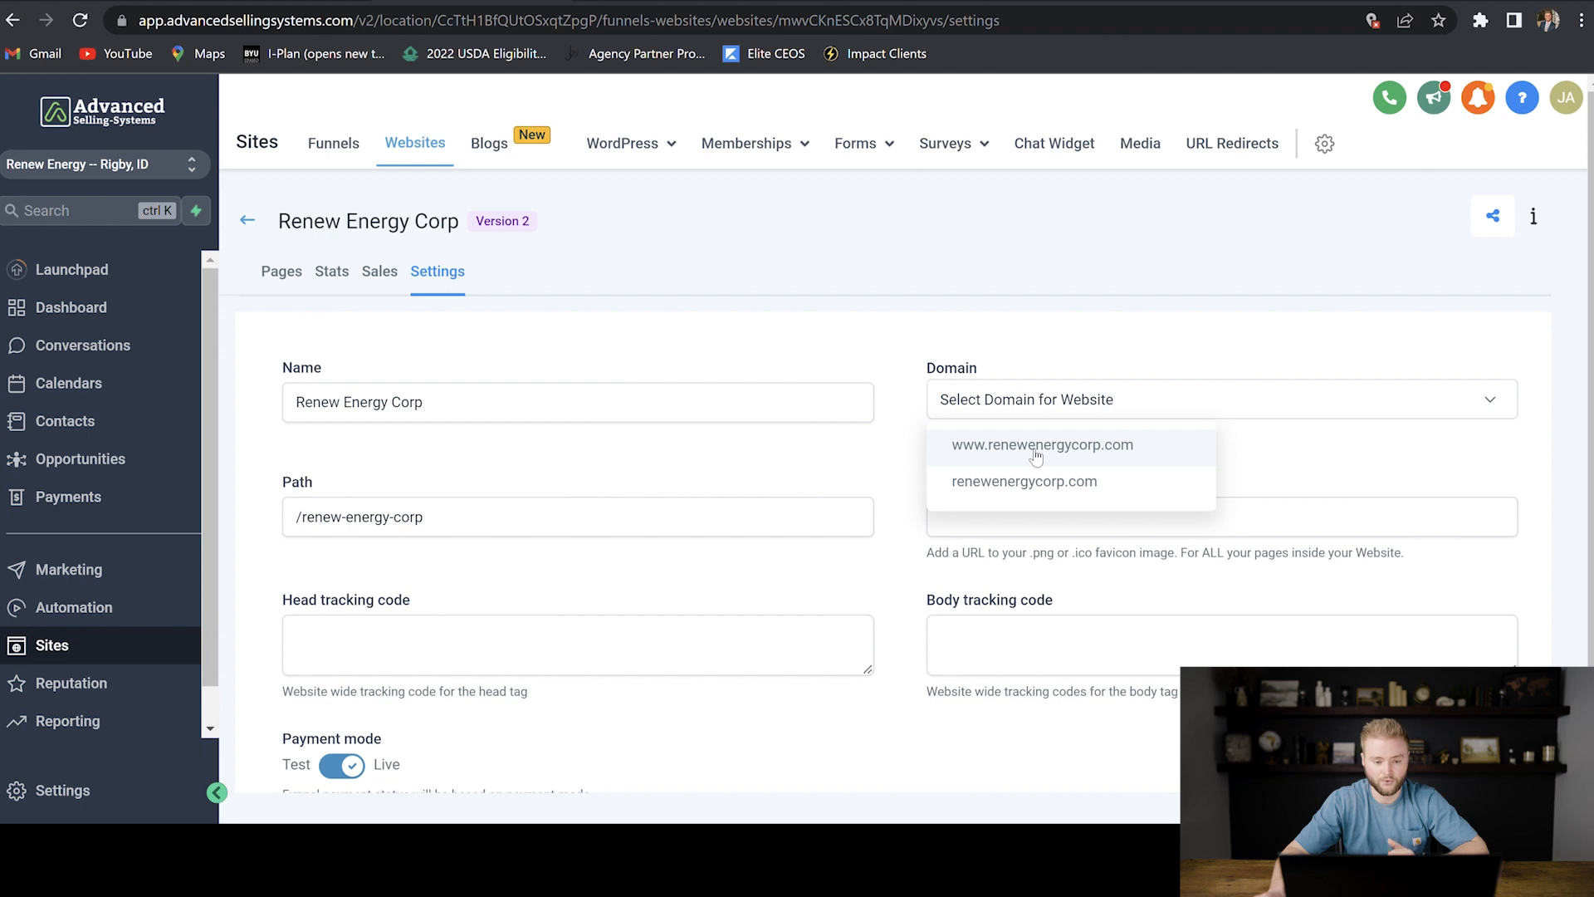
left_click(1018, 488)
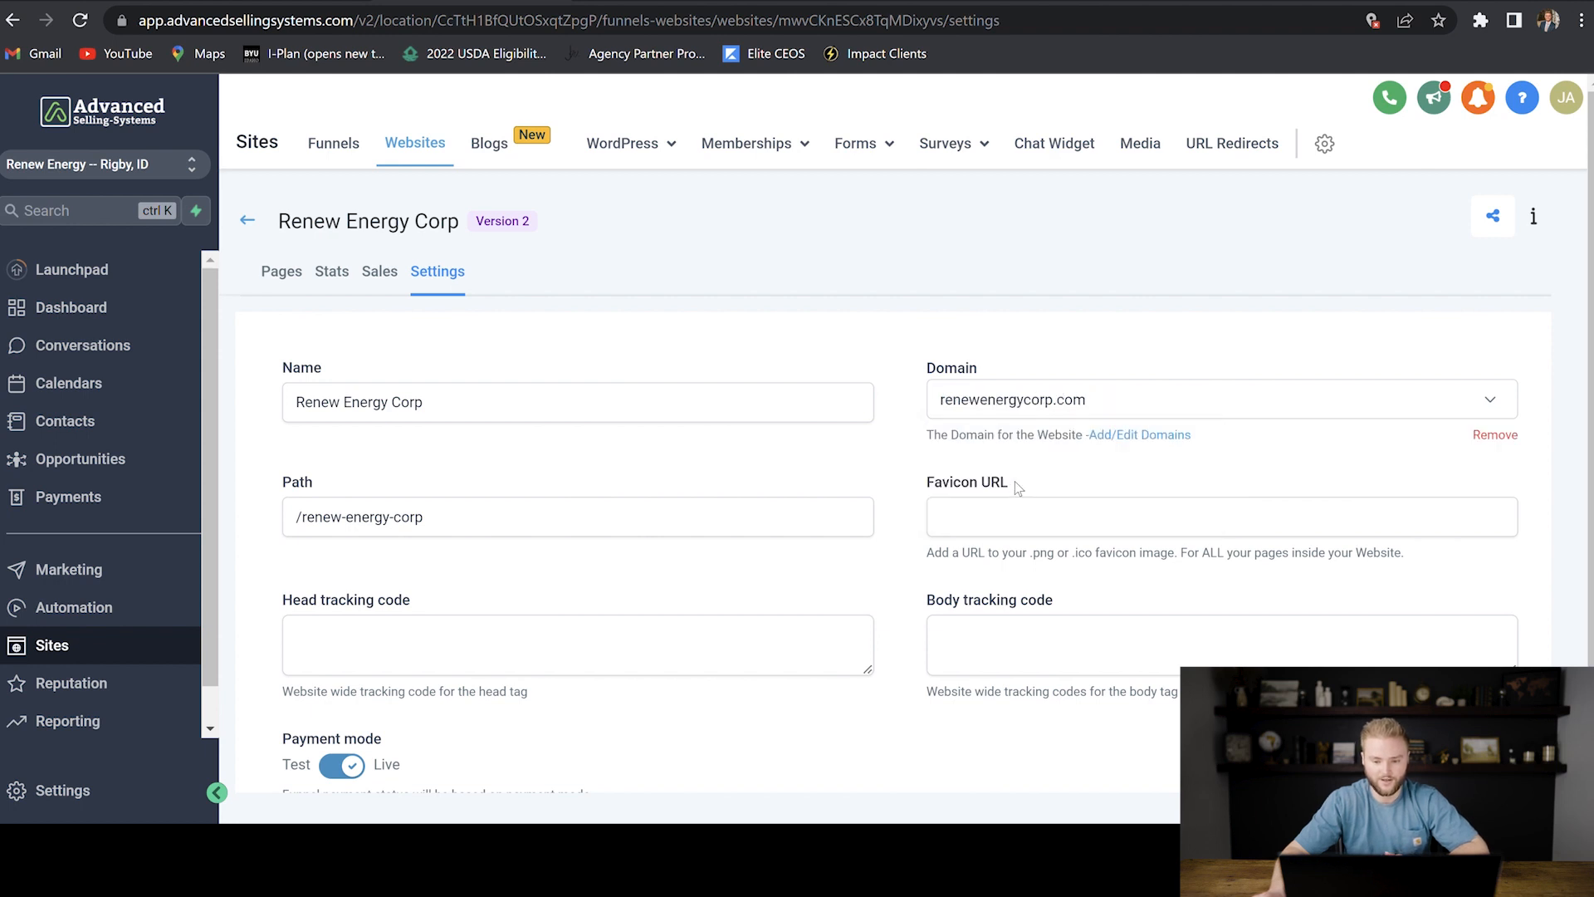
scroll(1190, 428, "down", 3)
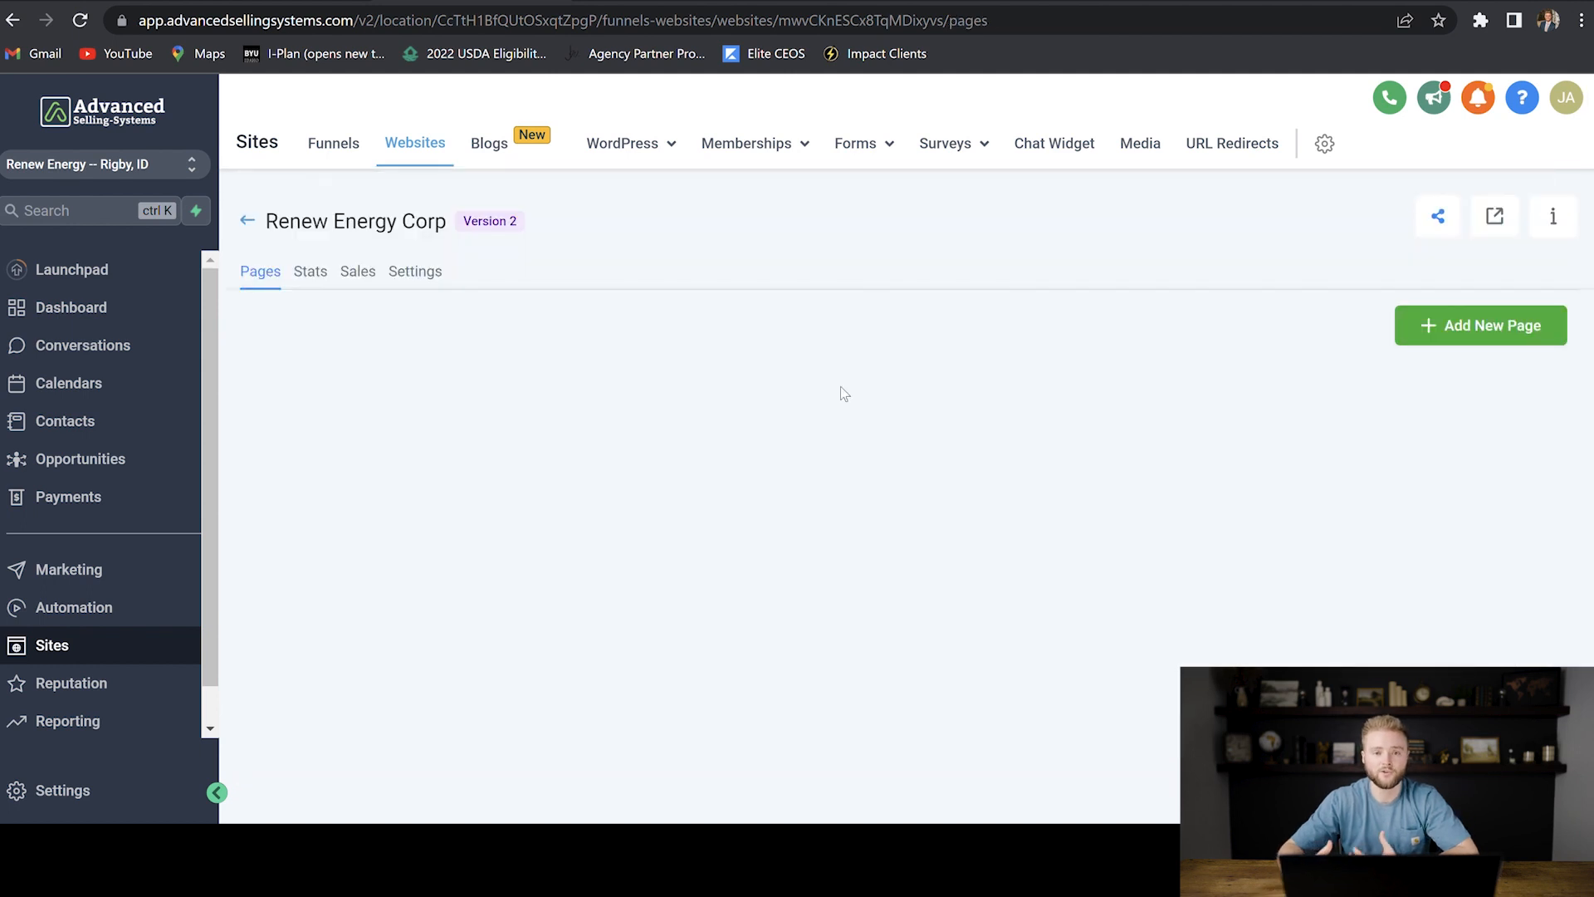
Add a new page to the website with the name Home Page and the path /homepage.
left_click(1484, 325)
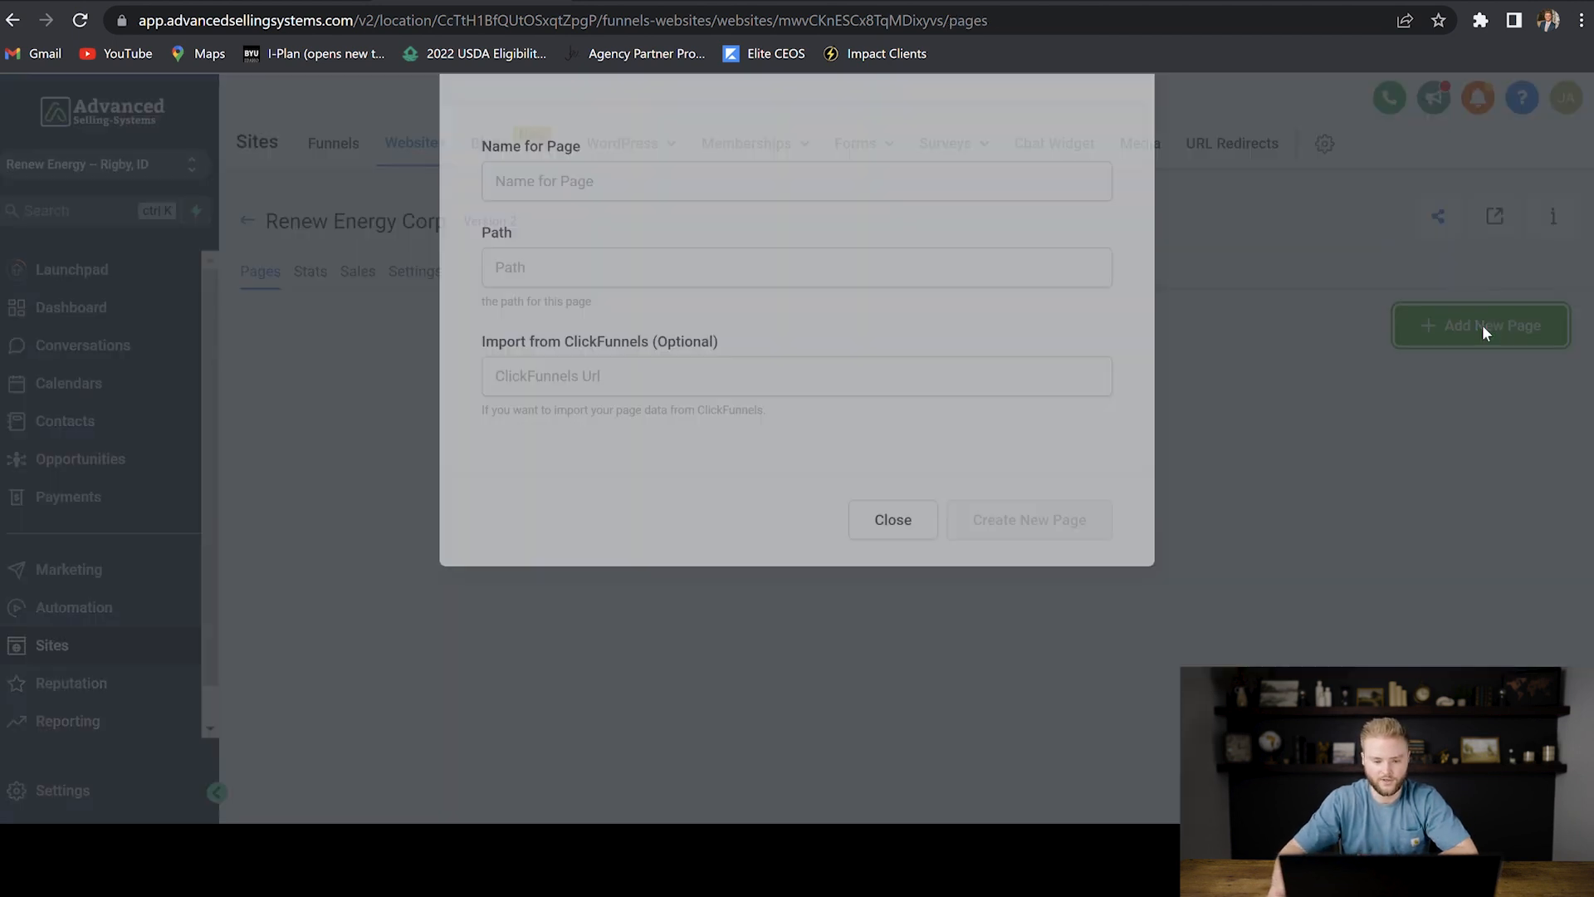
left_click(679, 272)
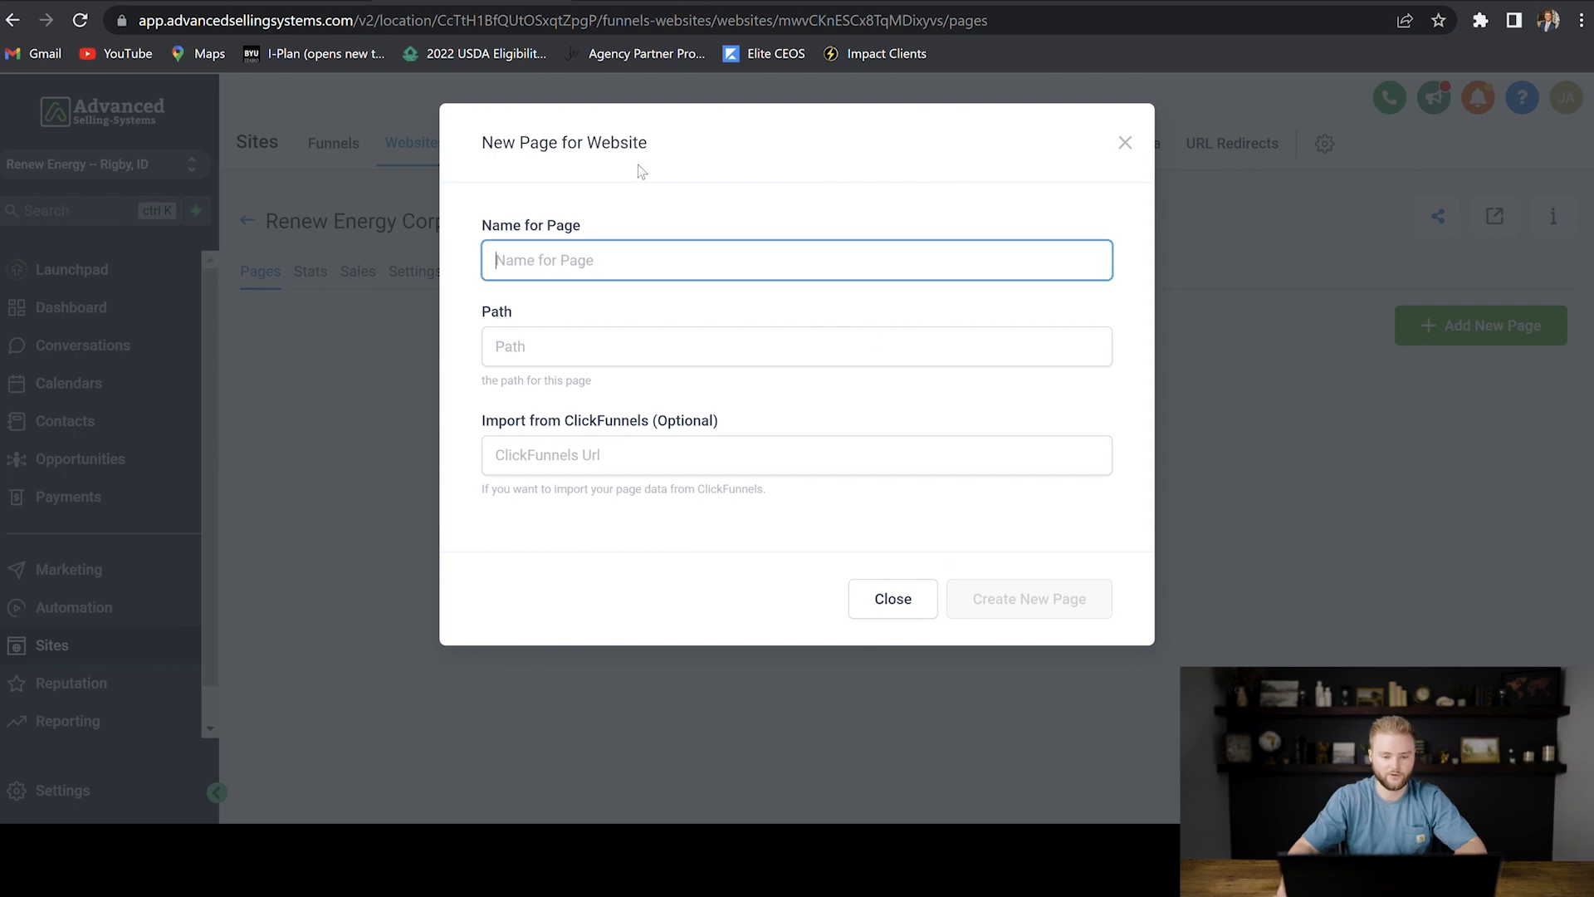
type("Home")
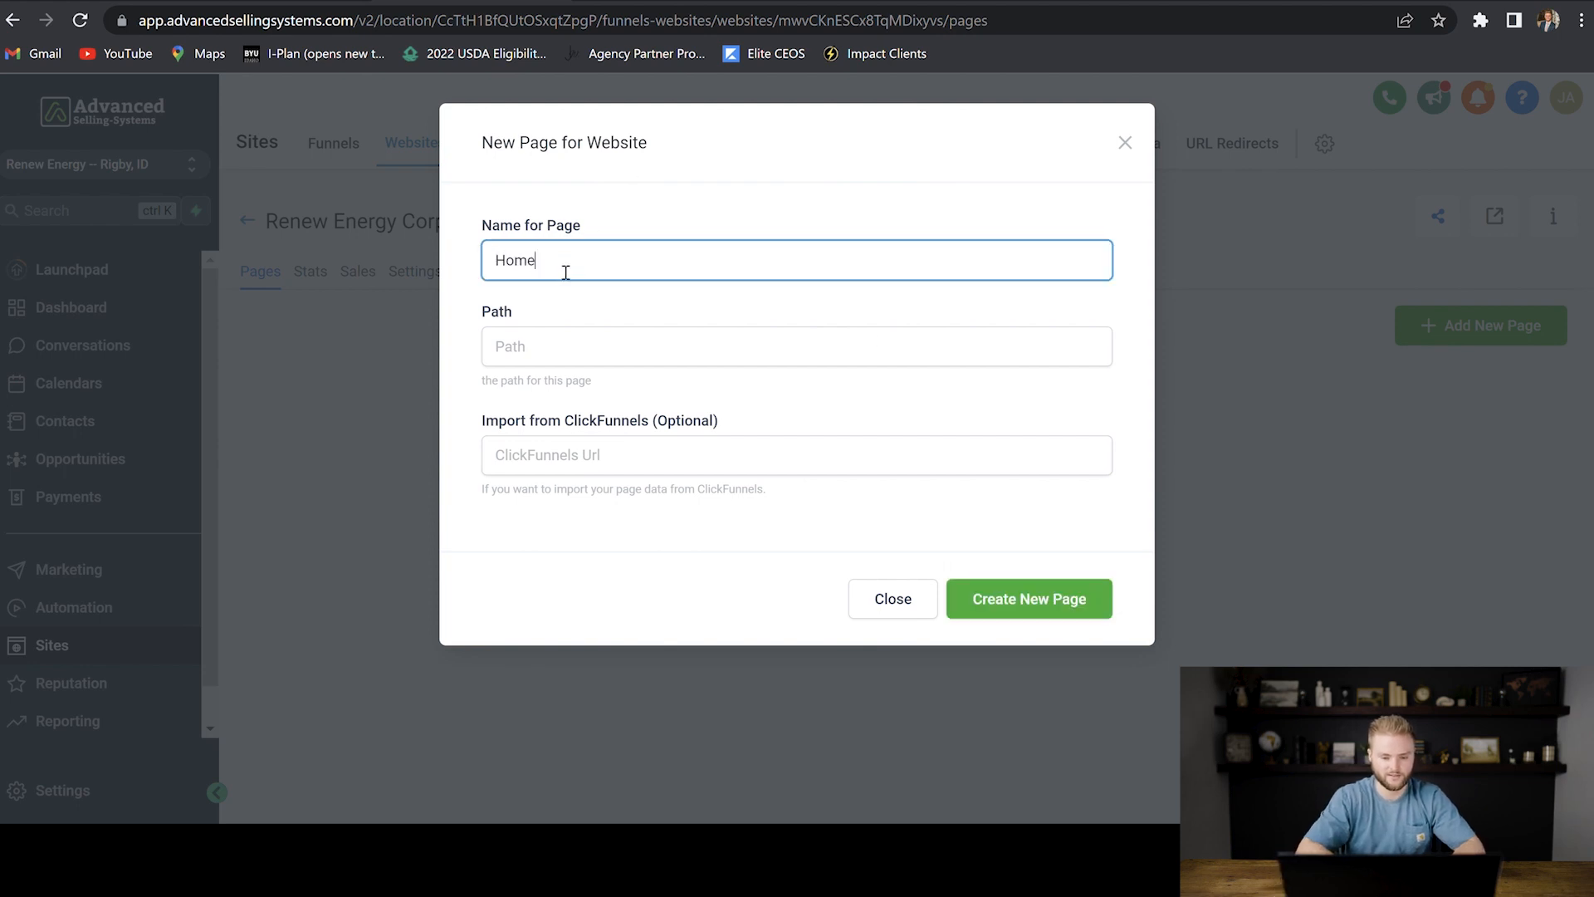
type(" Page")
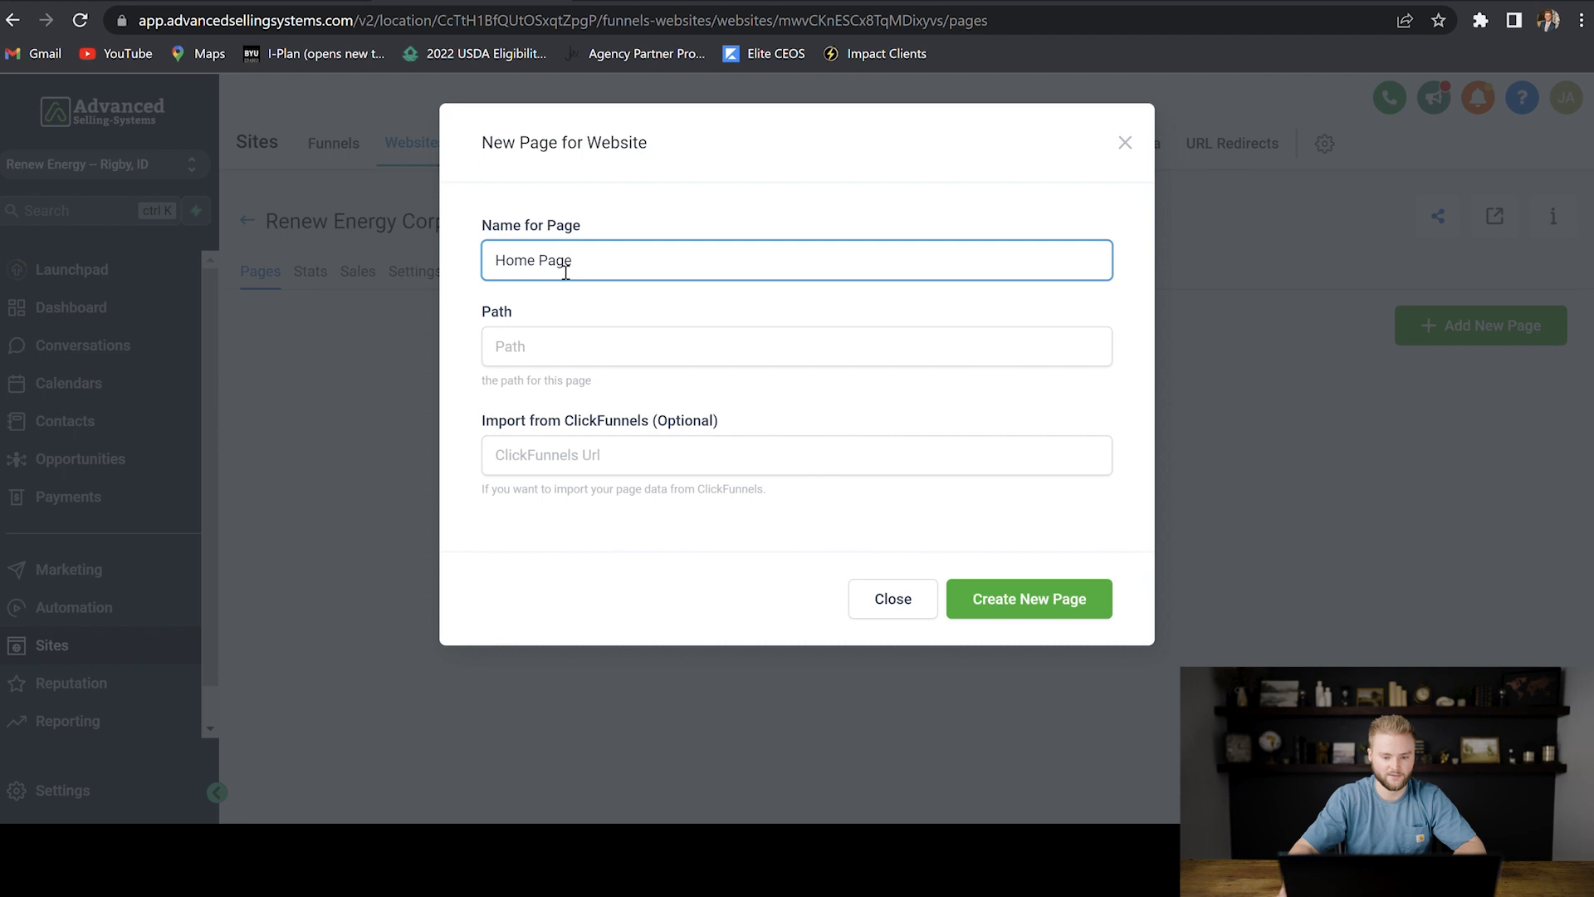
key("Tab")
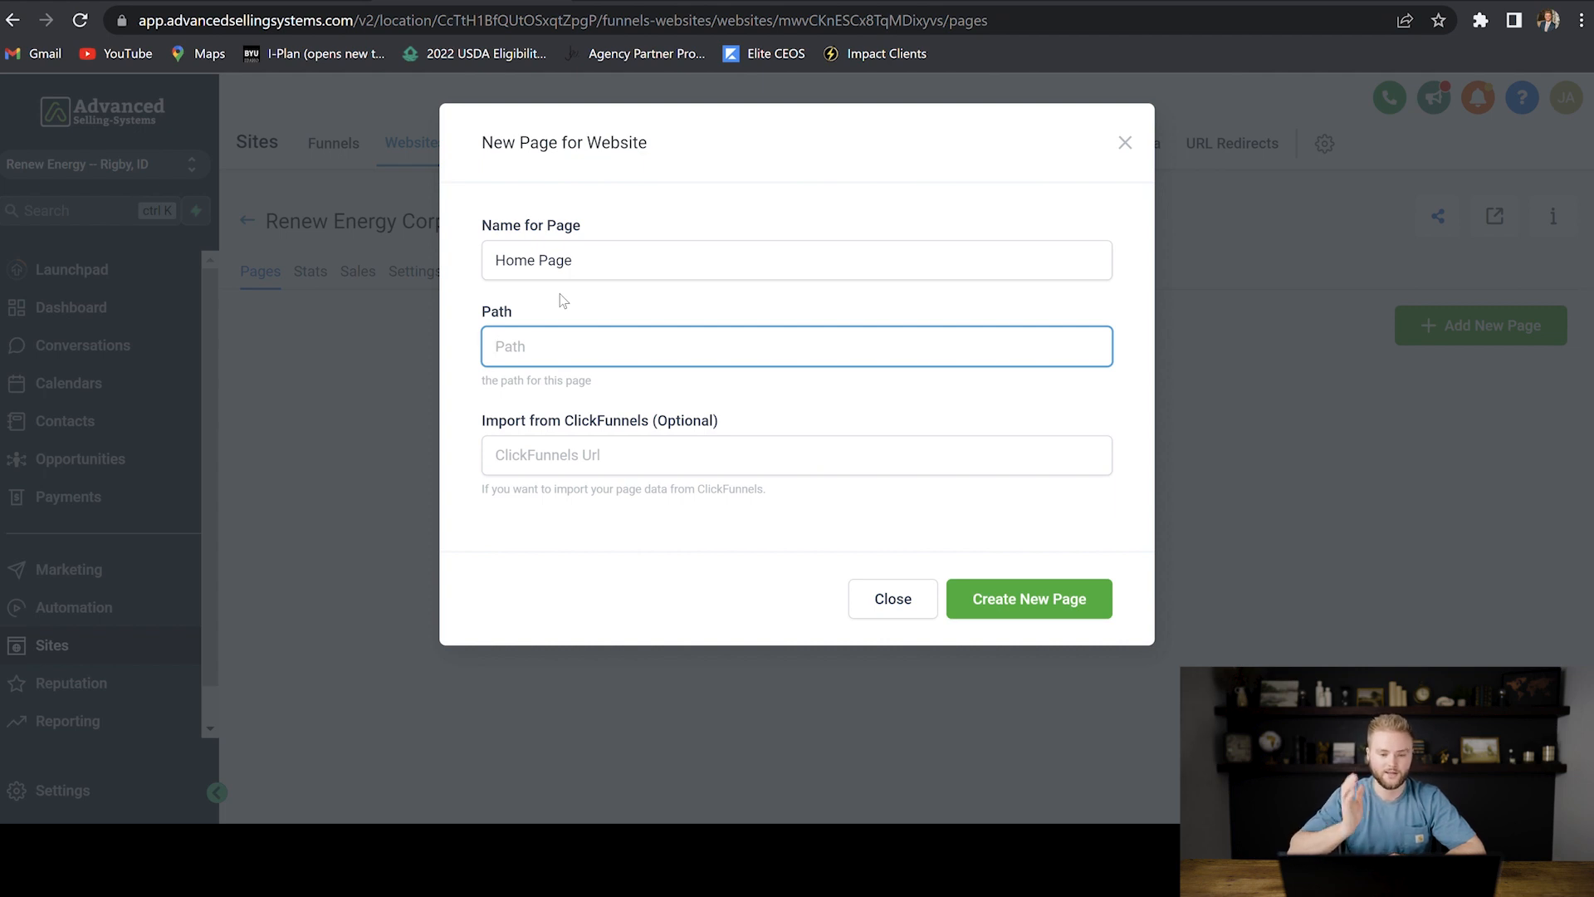
type("/homepage")
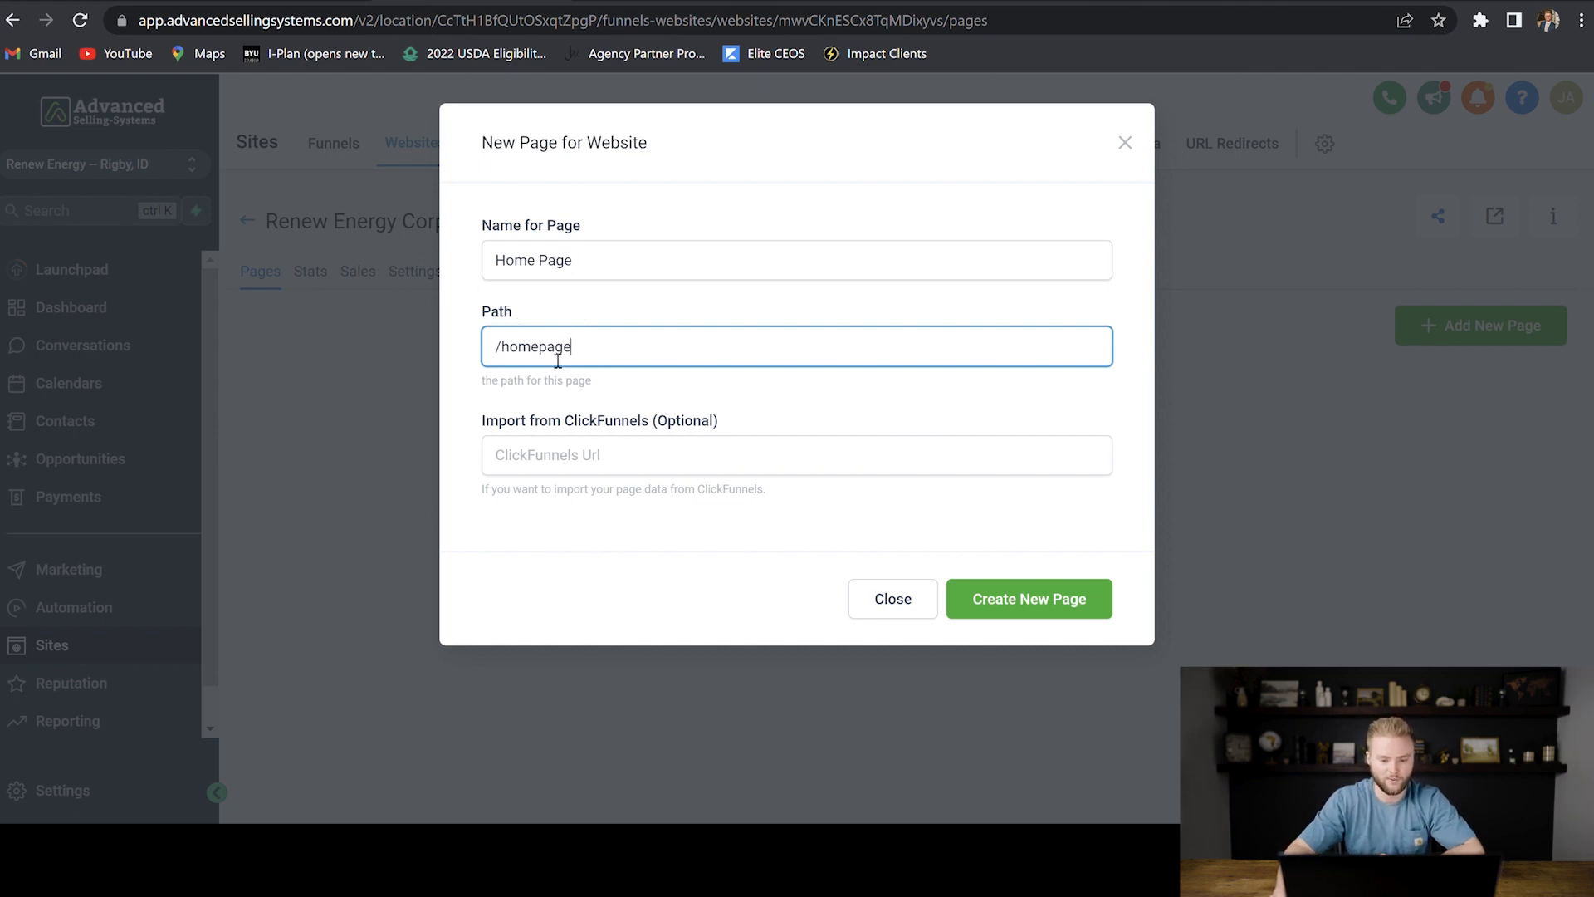
left_click(1050, 588)
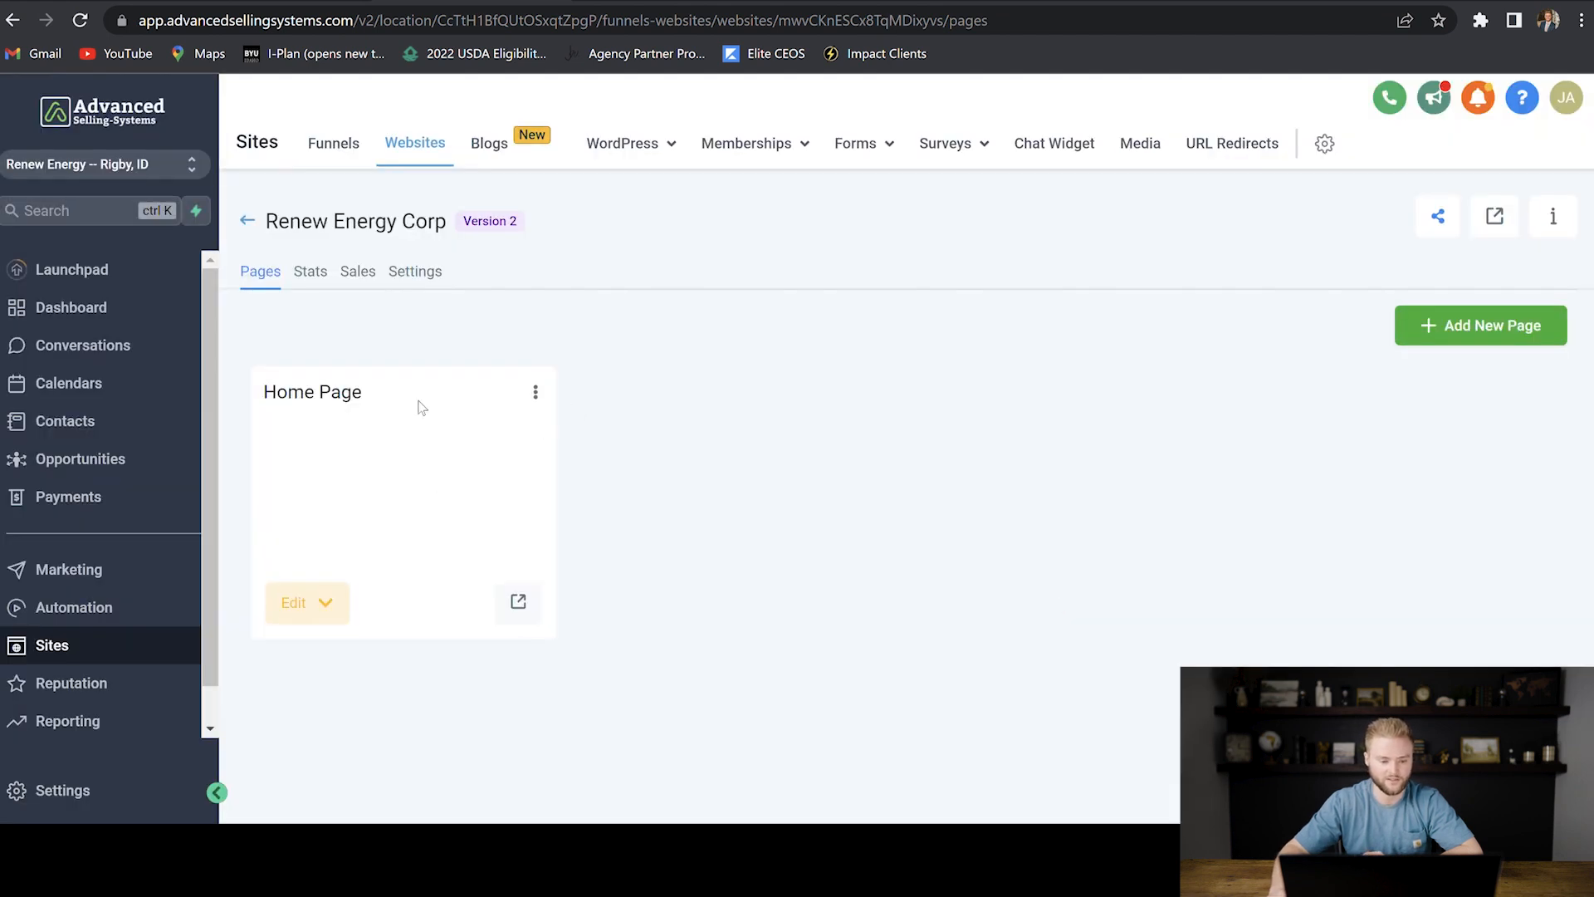
mouse_move(368, 480)
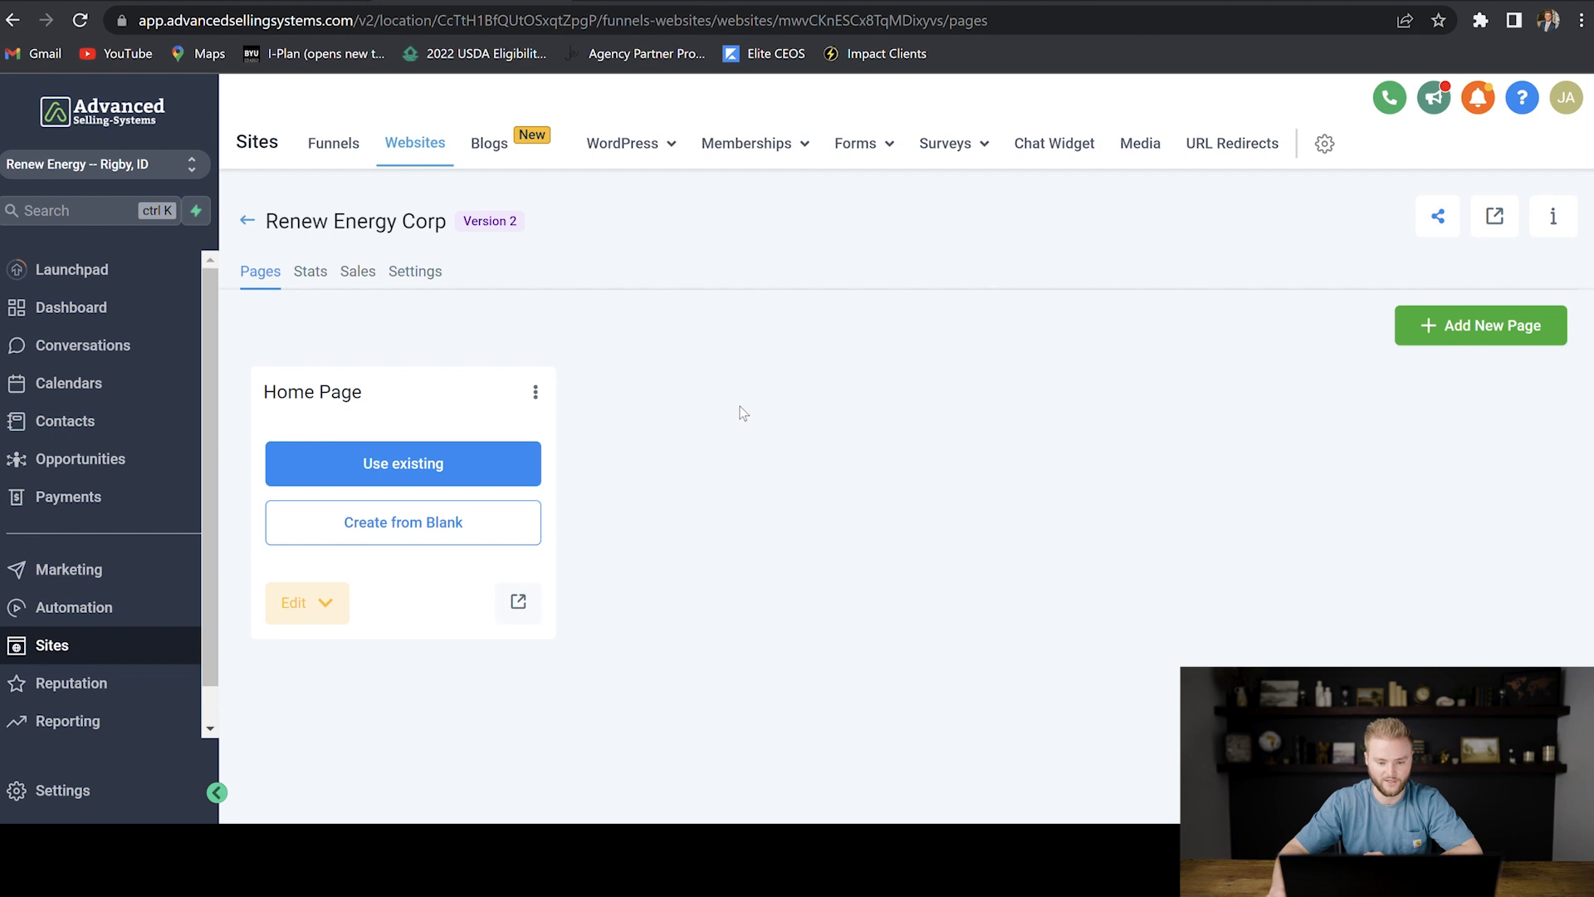